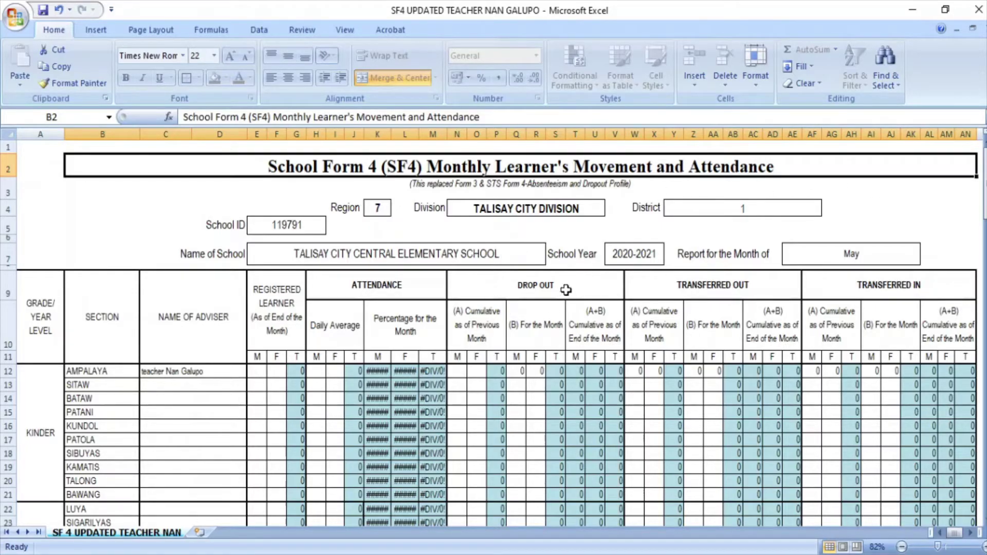
Undo the recent form edits, then redo one step to bring back the No Longer Participating heading
key("ctrl+z")
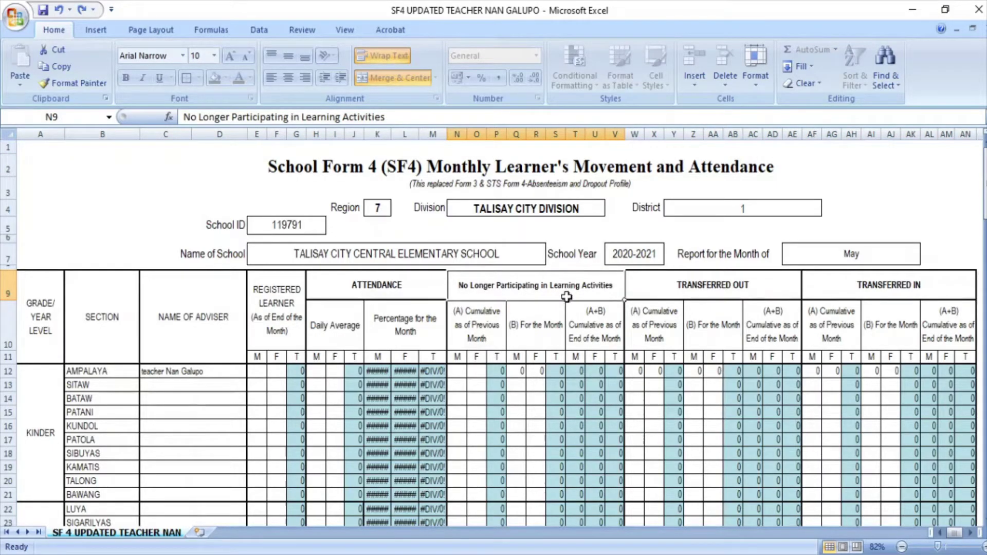
key("ctrl+y")
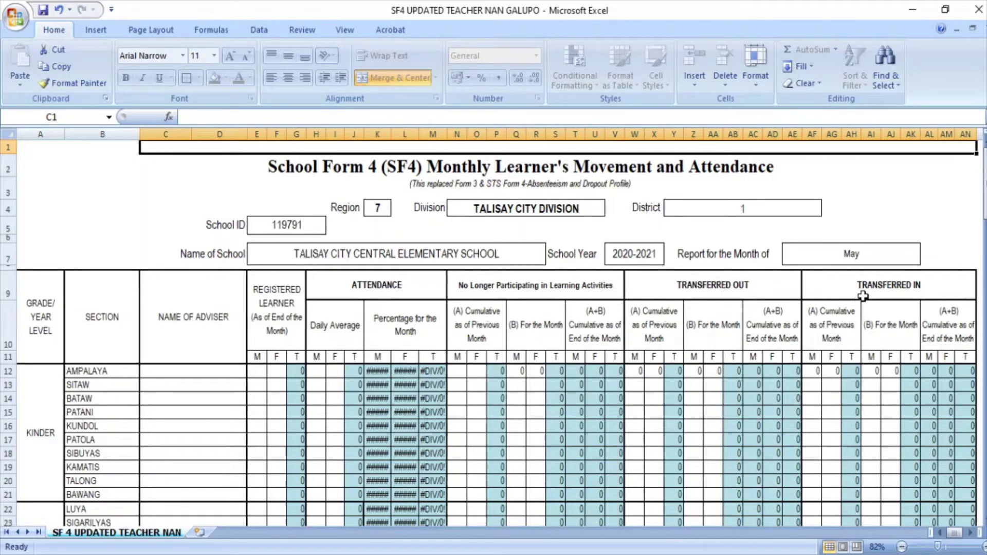
left_click(189, 168)
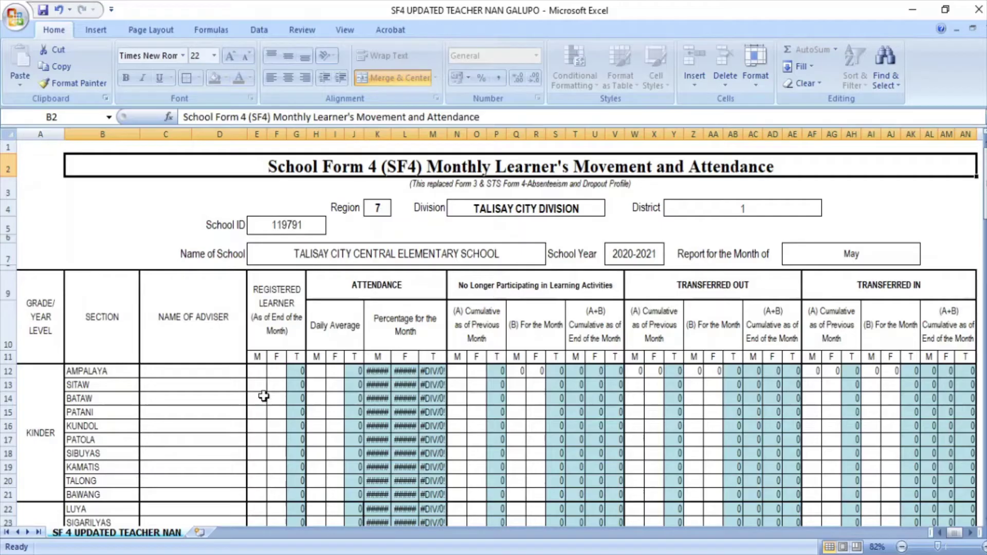
left_click(297, 371)
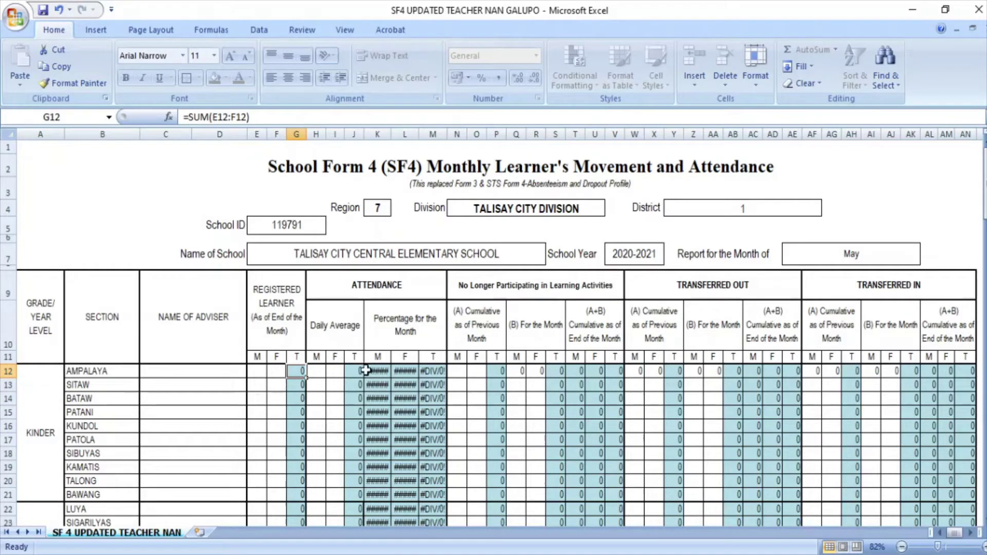
left_click(354, 371)
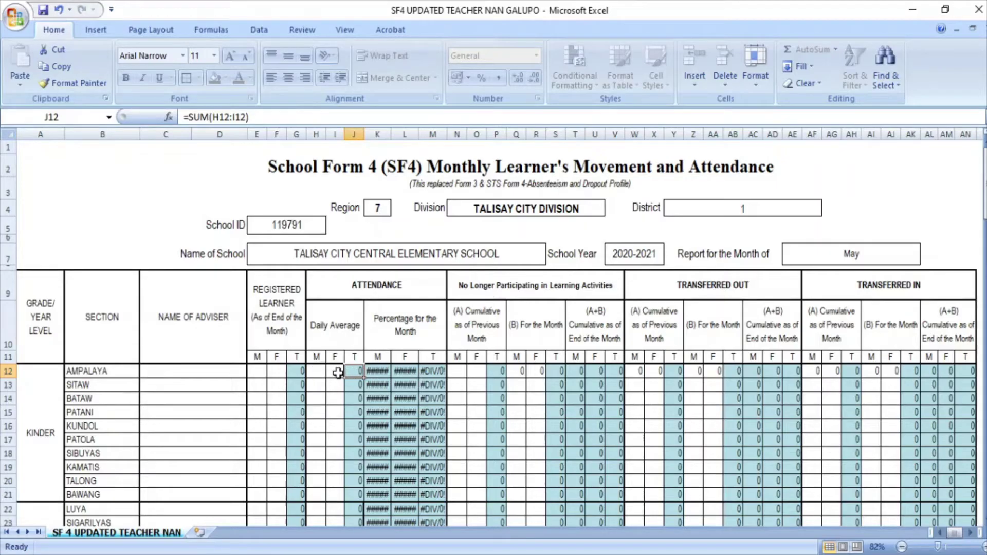
left_click(381, 374)
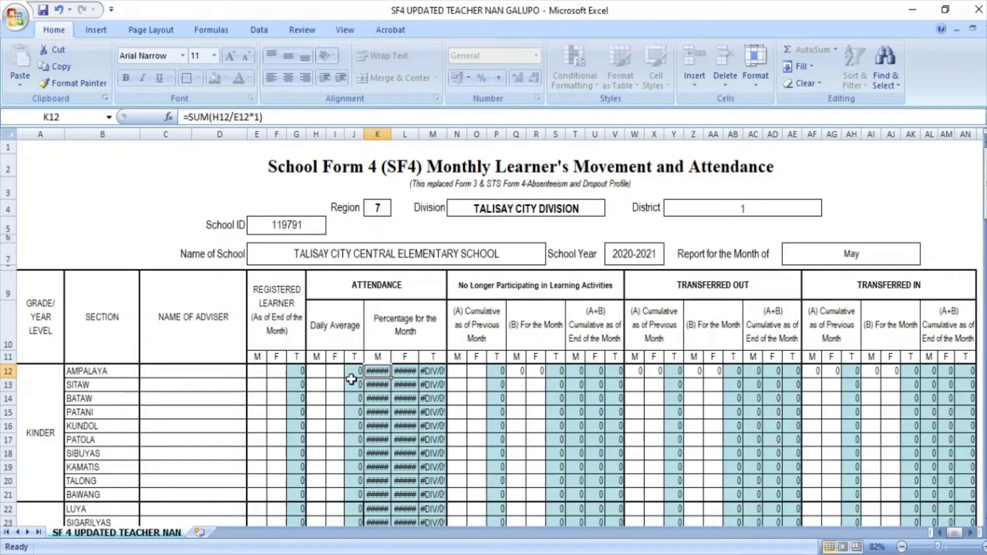
left_click(496, 370)
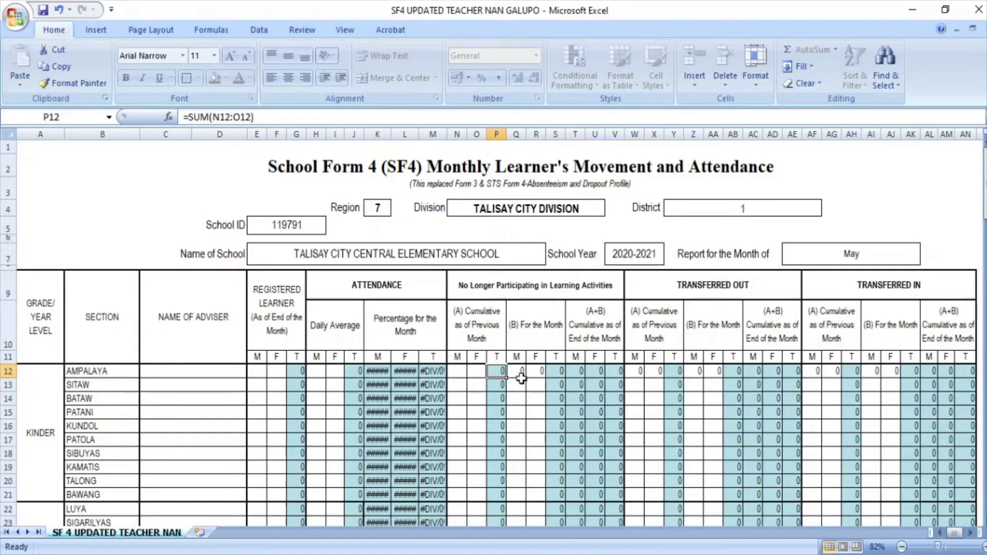
Enter the AMPALAYA adviser's full name in capitals in merged cell C12, fixing typos
left_click(173, 375)
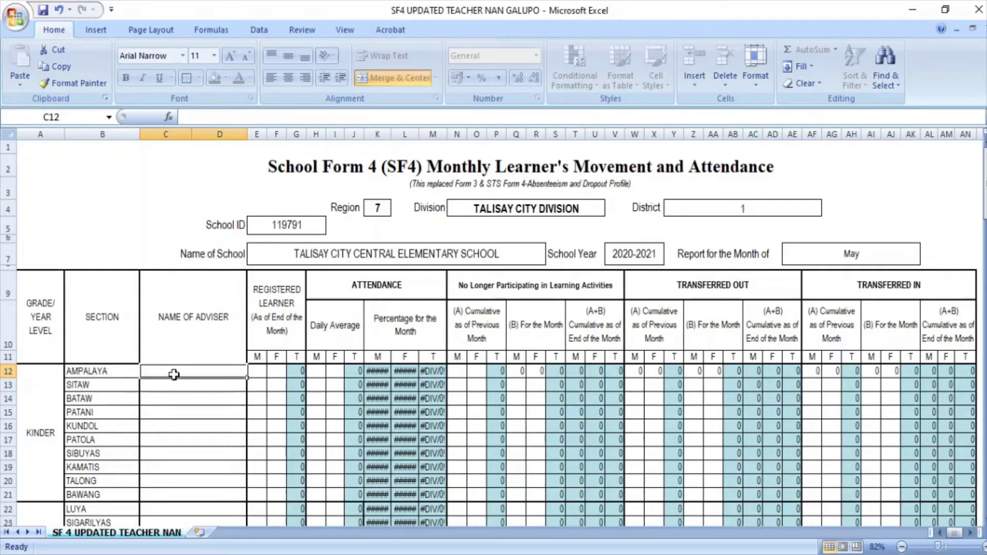
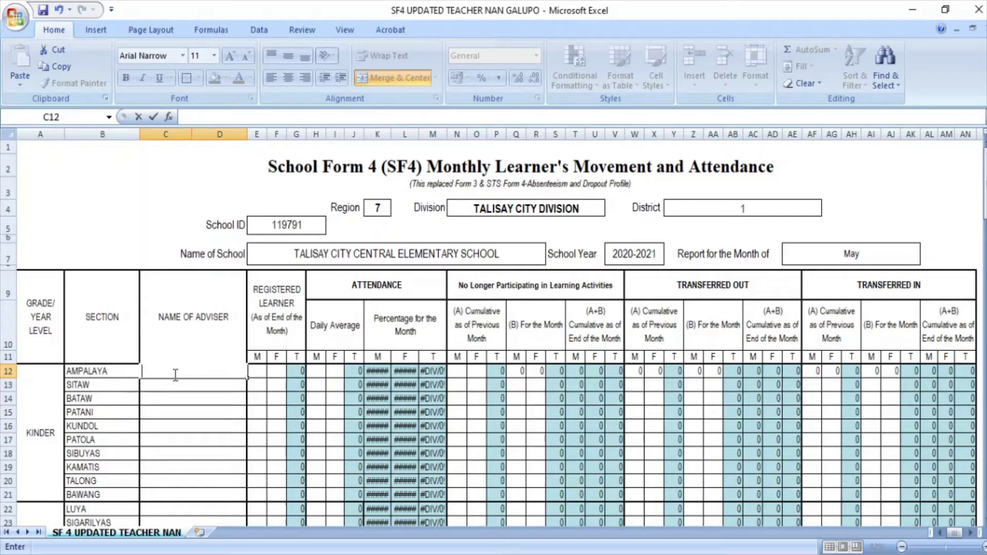
type("te")
key("BackSpace")
key("BackSpace")
type("t")
key("BackSpace")
key("BackSpace")
type("TEACHER")
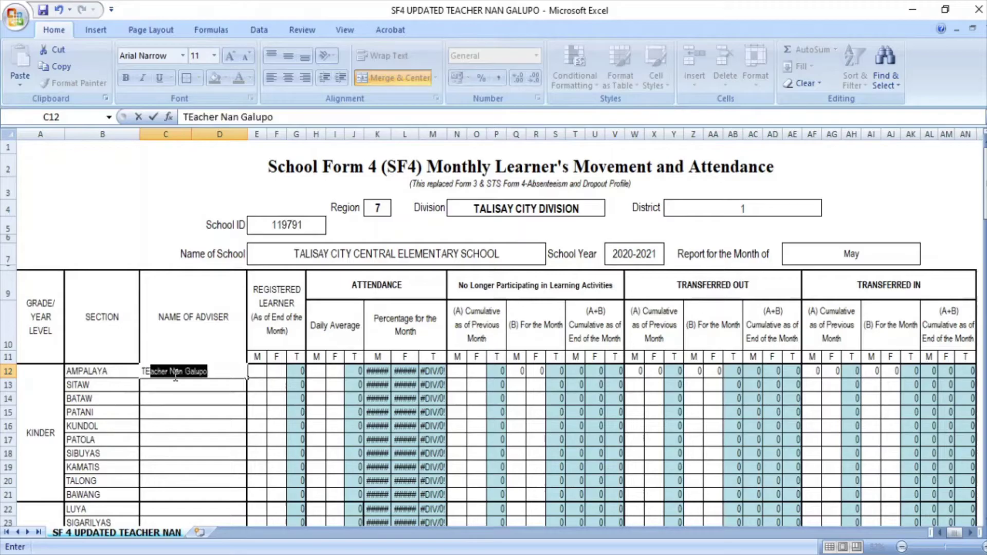
type(" ANN")
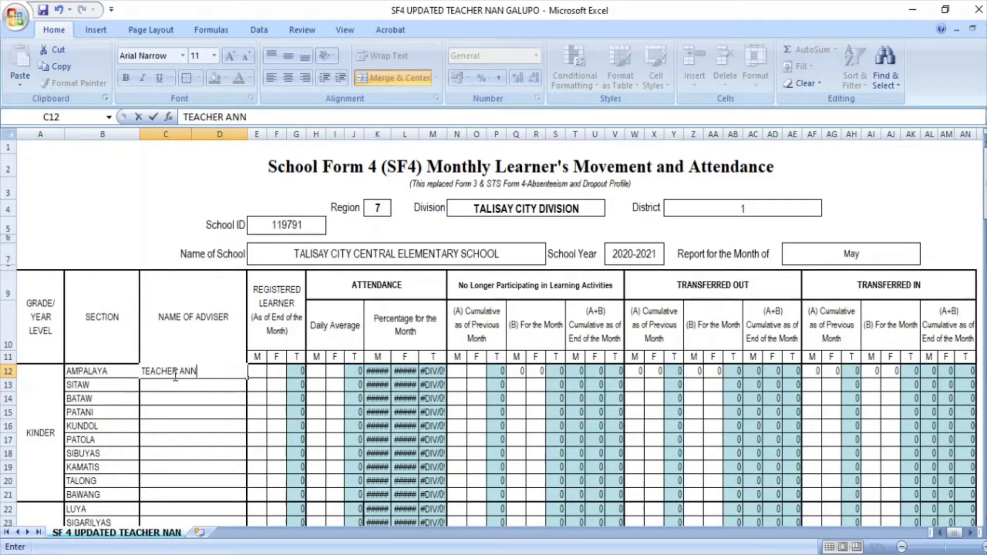
key("BackSpace")
key("BackSpace")
key("BackSpace")
key("BackSpace")
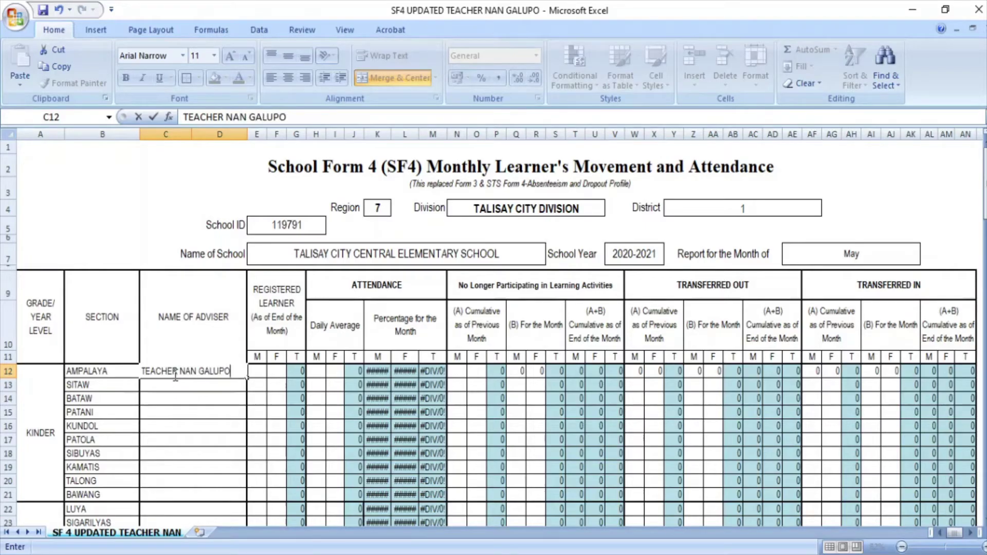
left_click(174, 375)
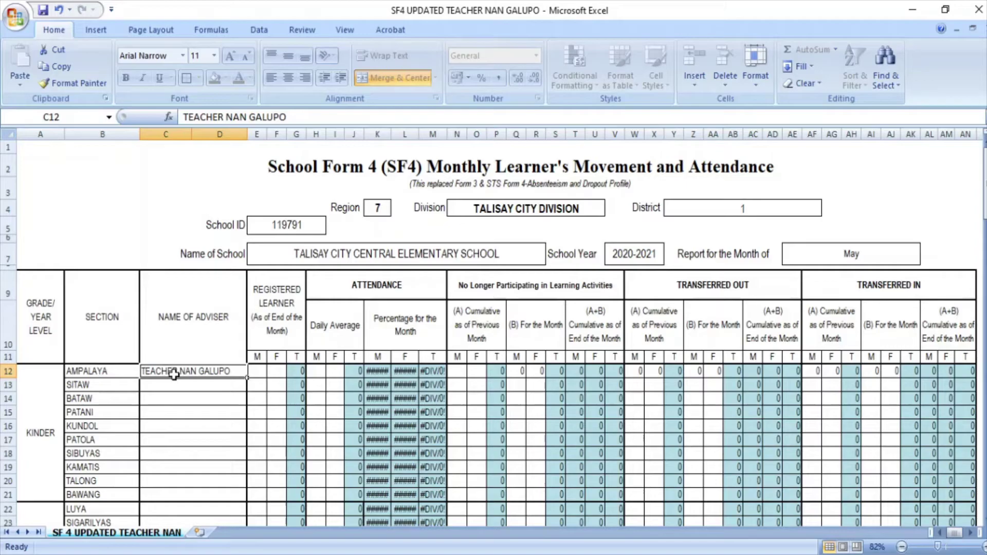
Record AMPALAYA's registered learners and daily attendance averages as 20 male and 21 female
left_click(256, 371)
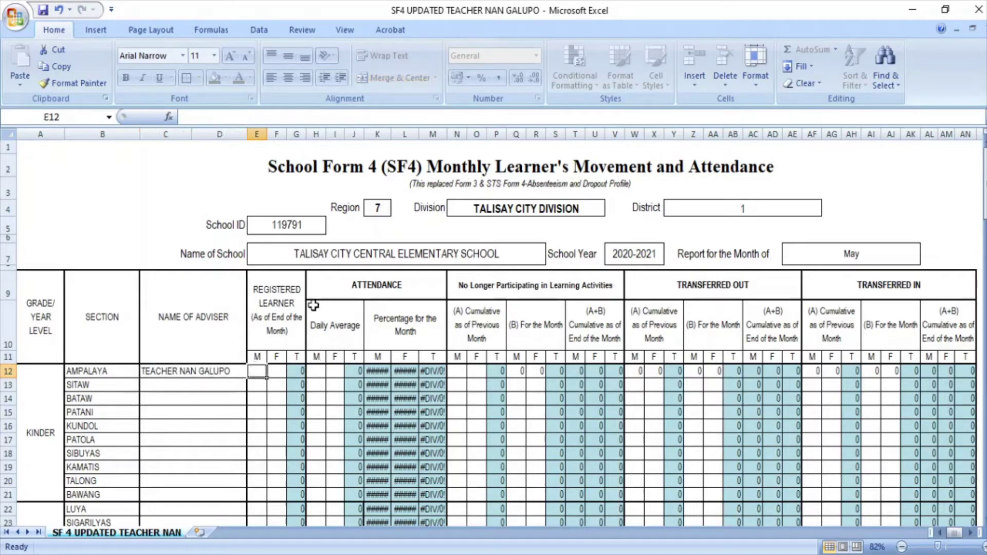
type("20")
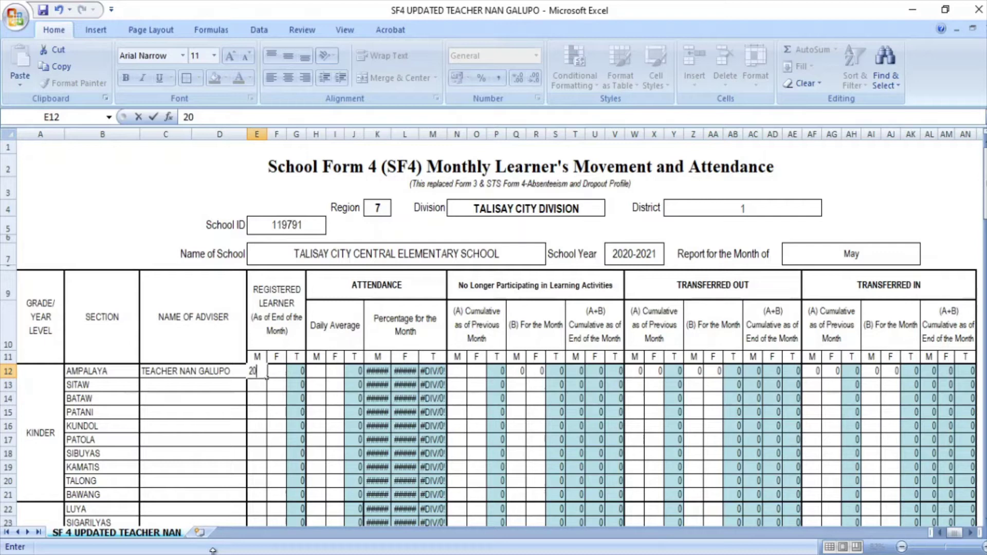
key("Tab")
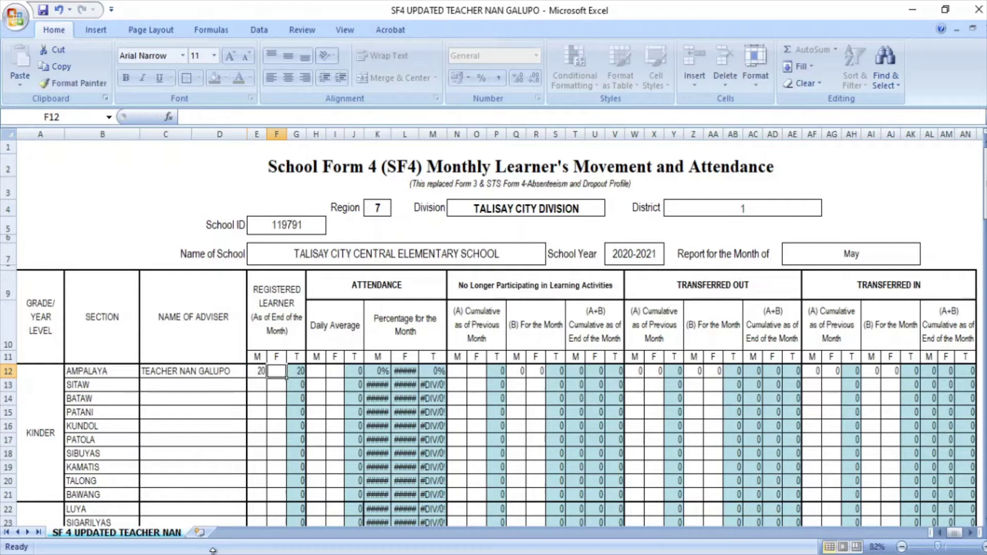
type("21")
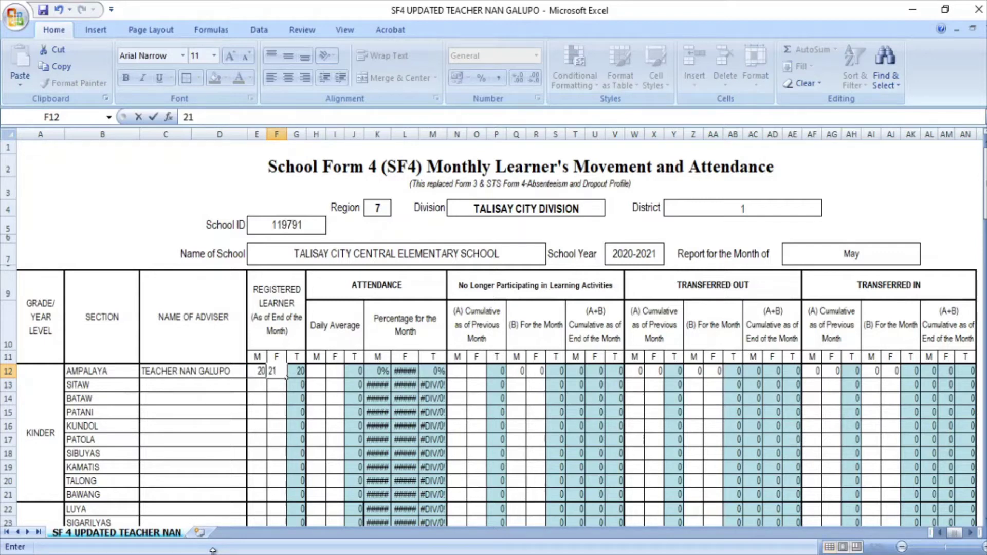
key("Tab")
key("Tab")
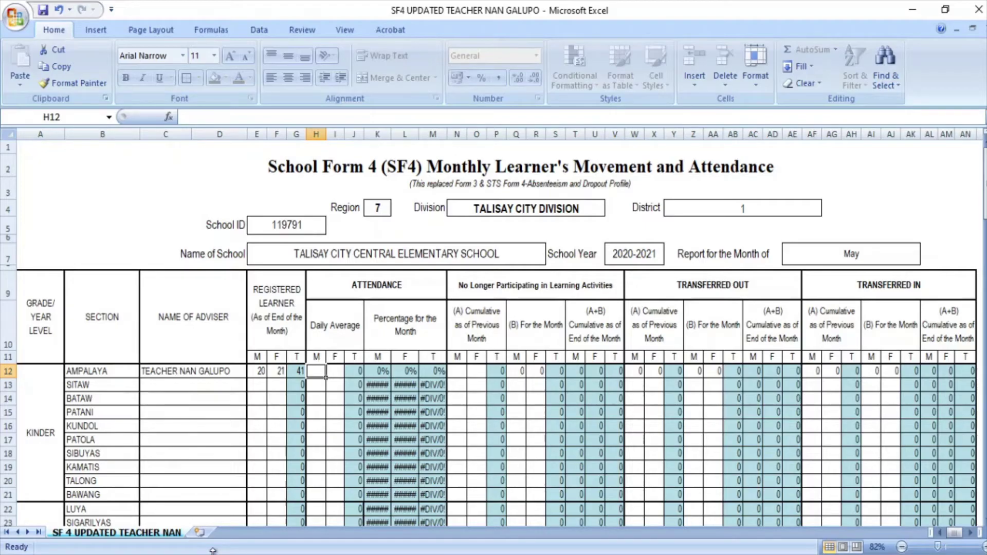
type("20")
key("Tab")
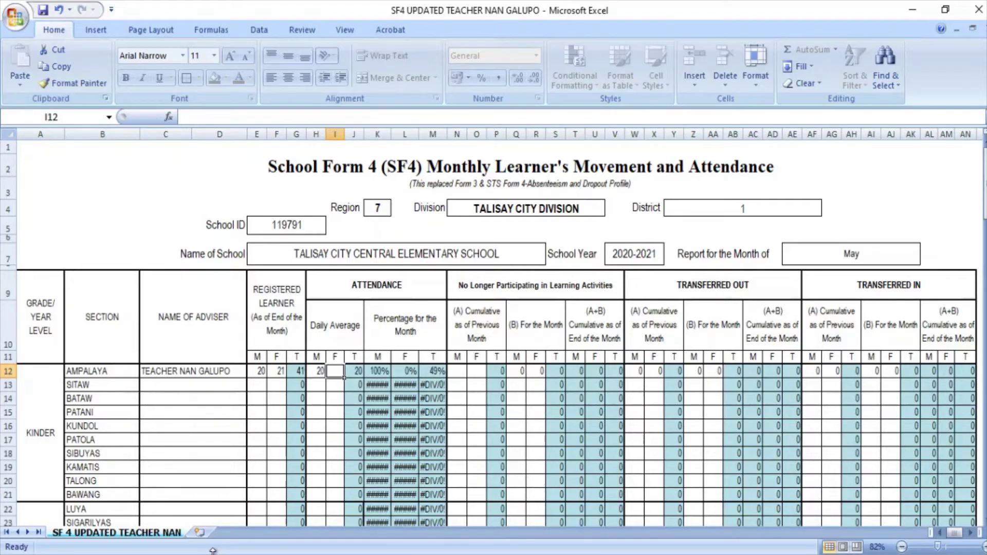
type("21")
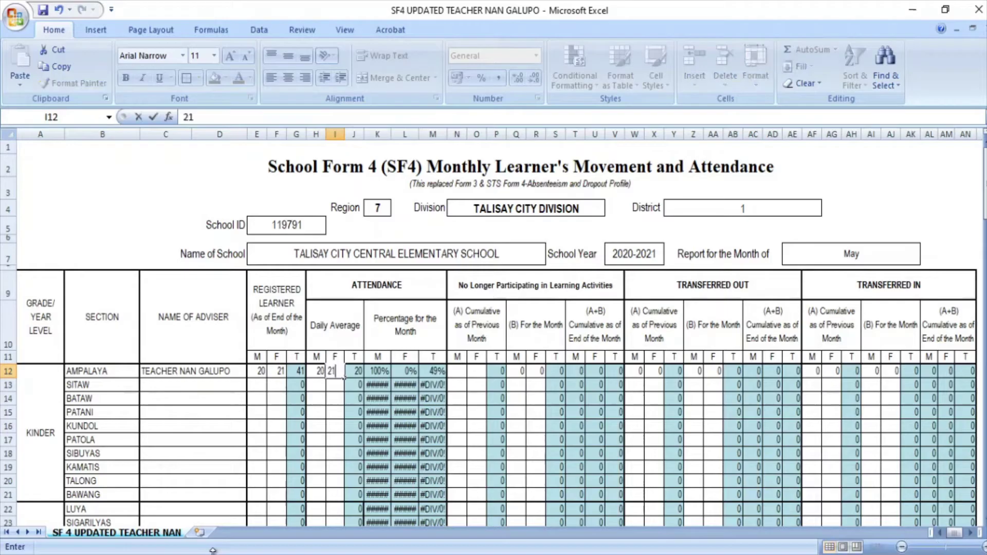
key("Tab")
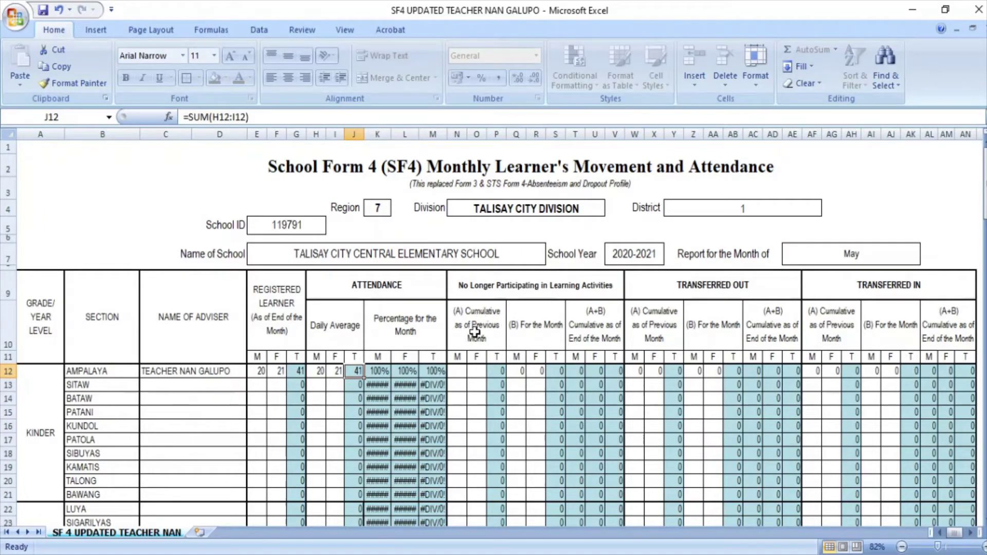
Enter 0 for AMPALAYA's male and female drop-out counts, moving on through the transfer columns
left_click(460, 372)
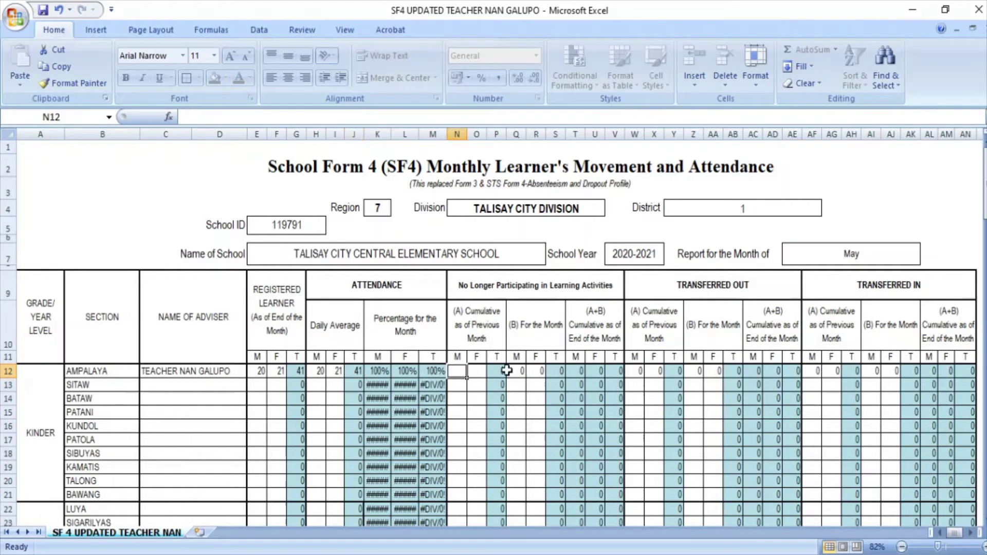
type("0")
key("Tab")
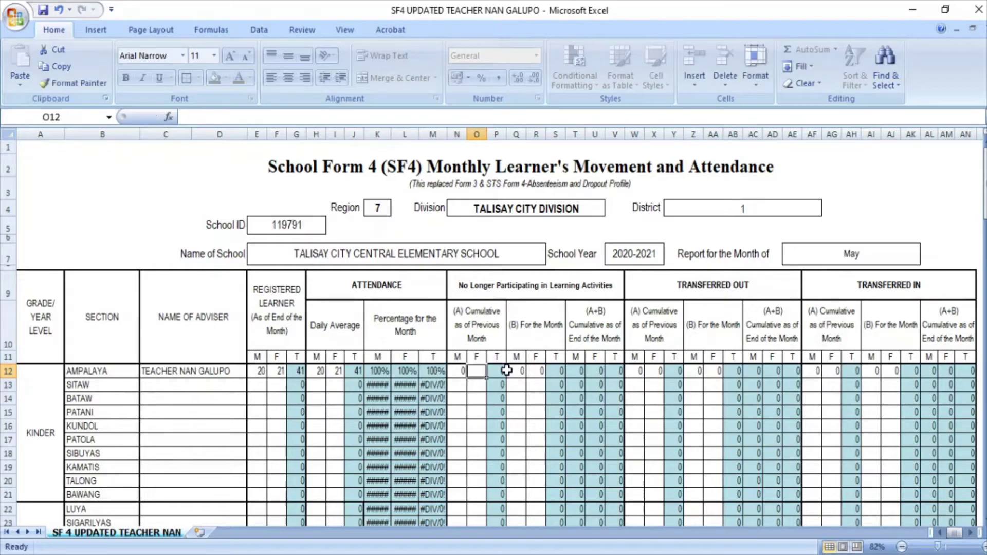
type("0")
key("Tab")
key("Tab")
type("0")
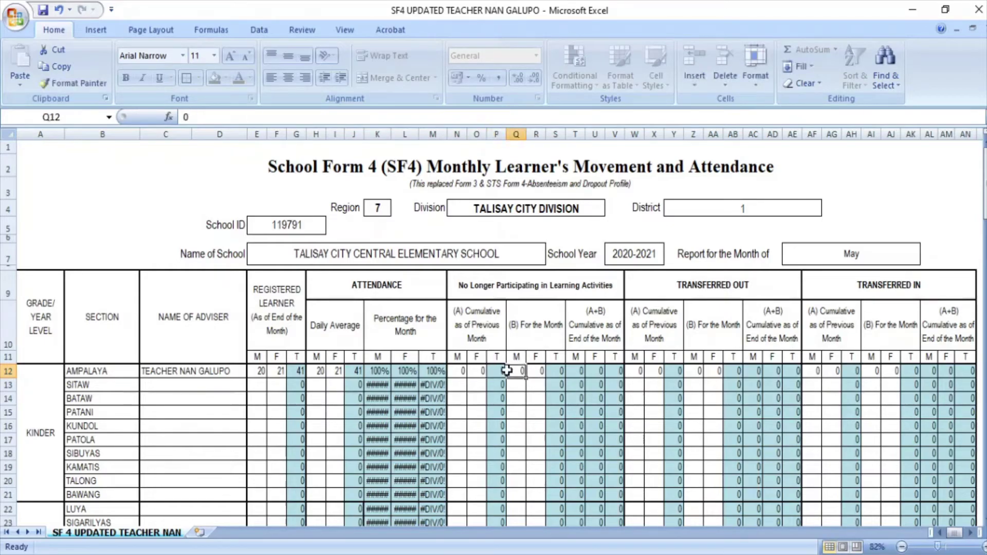
key("Tab")
type("0")
key("Tab")
key("Tab")
key("Tab")
key("Tab")
key("Tab")
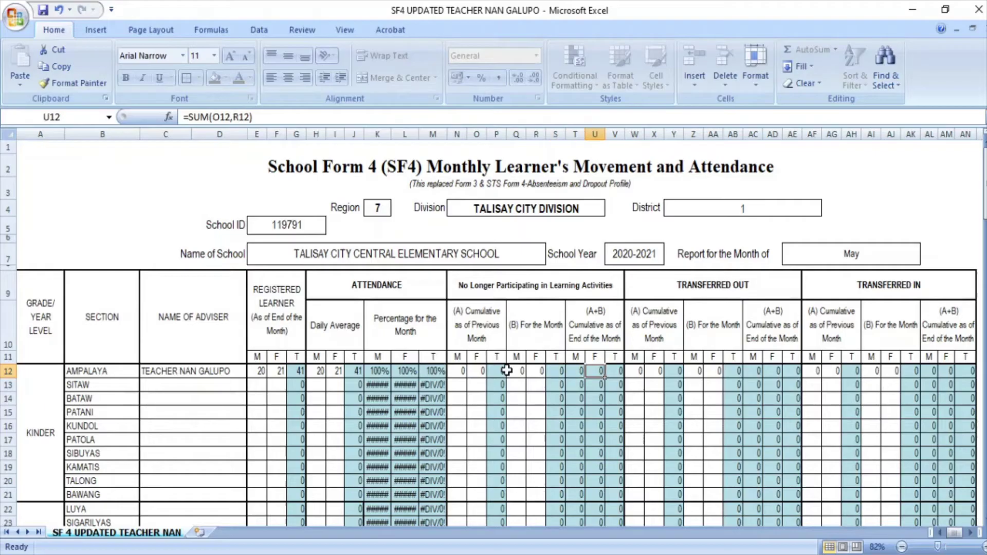
key("Tab")
key("Tab")
key("Tab")
key("Tab")
key("Tab")
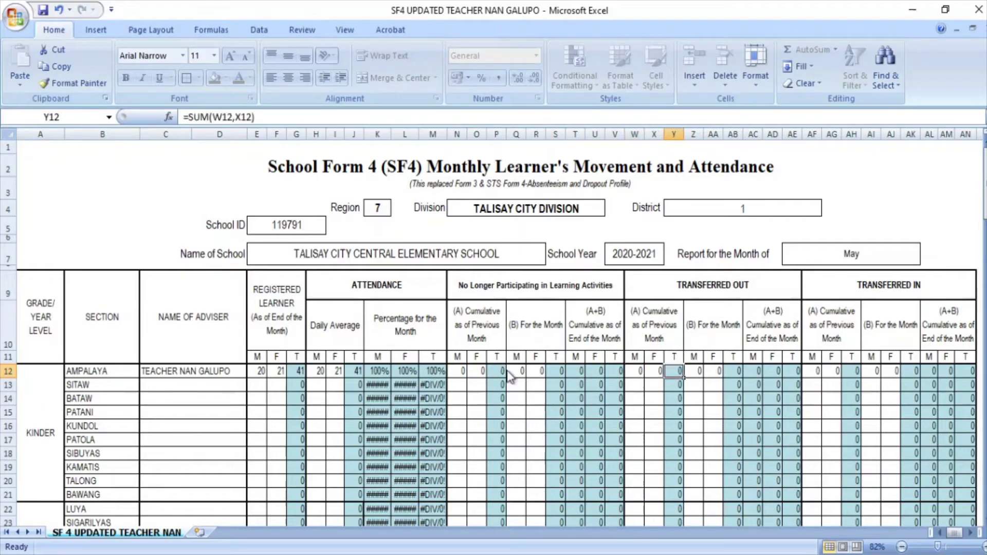
key("Tab")
key("Tab")
key("Tab")
key("Tab")
key("Tab")
key("Tab")
key("Tab")
key("Tab")
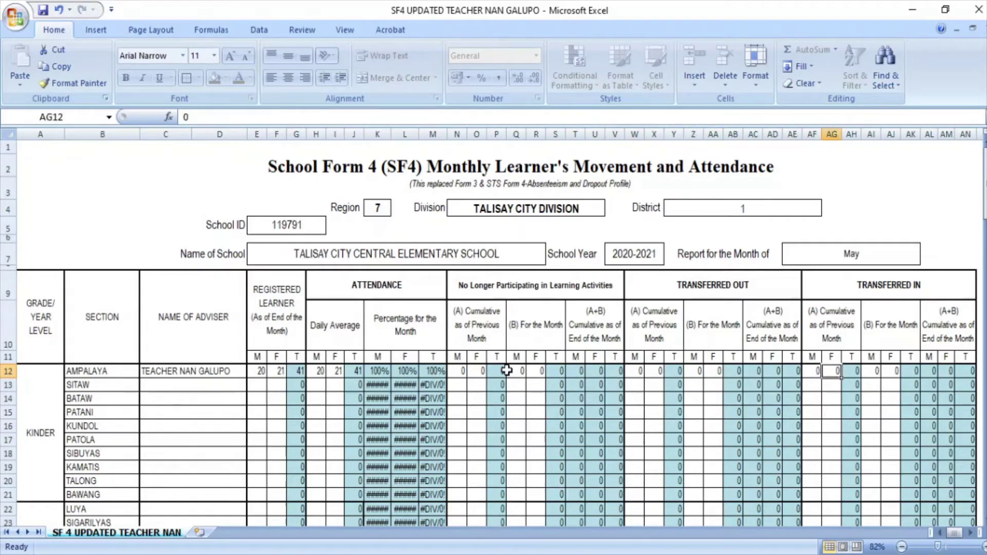
key("Tab")
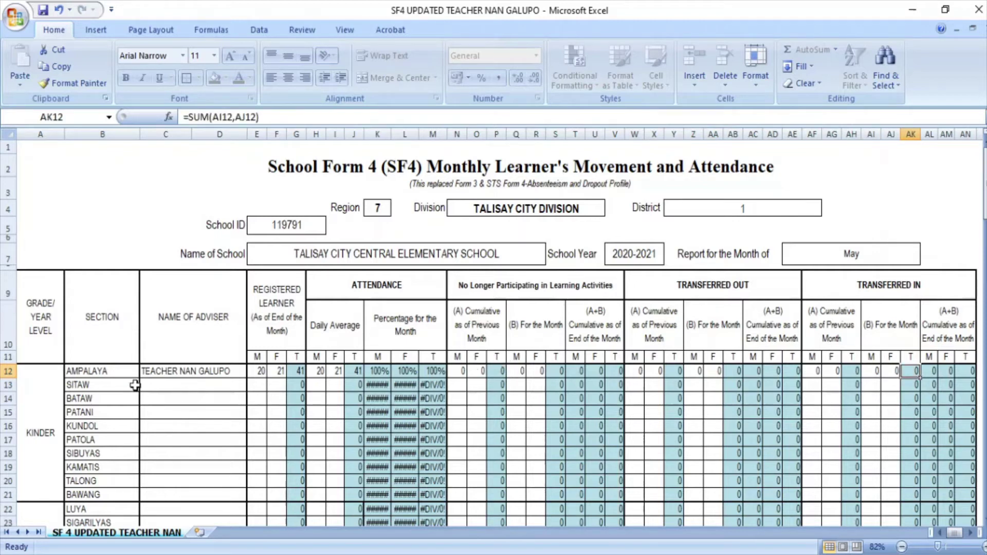
Enter the SITAW adviser's name in C13 and 18 registered male learners in E13
left_click(170, 385)
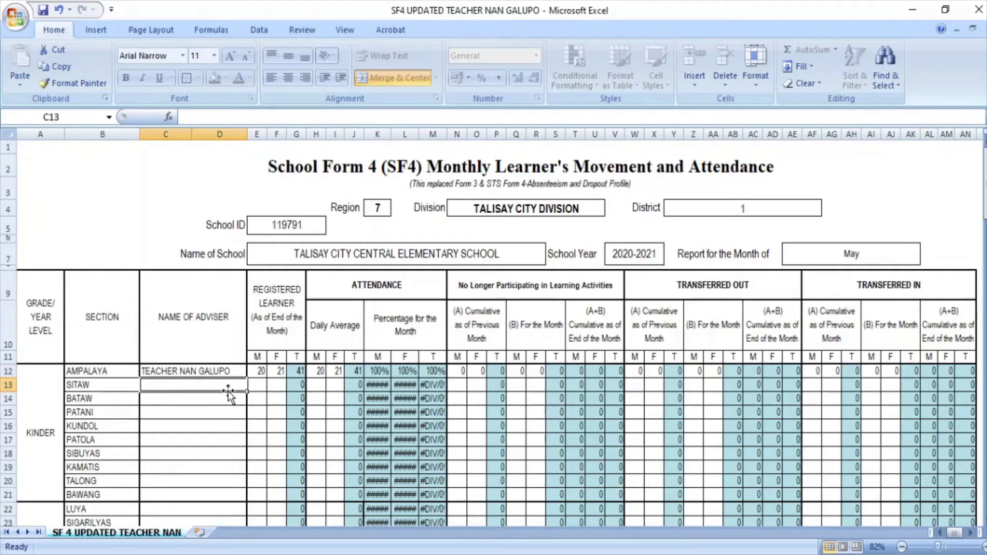
type("ba")
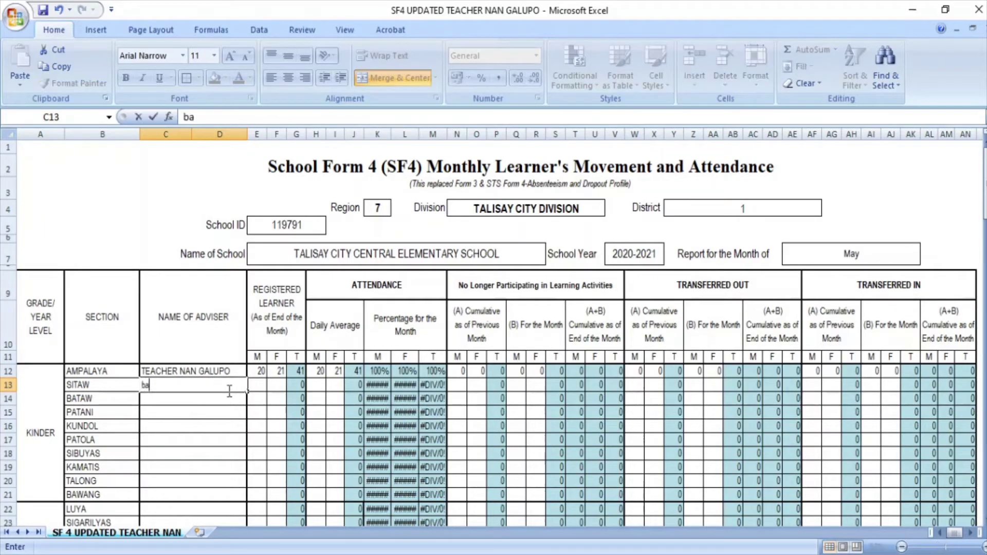
type("CUS")
key("BackSpace")
key("BackSpace")
key("BackSpace")
key("BackSpace")
type("TEACHER ")
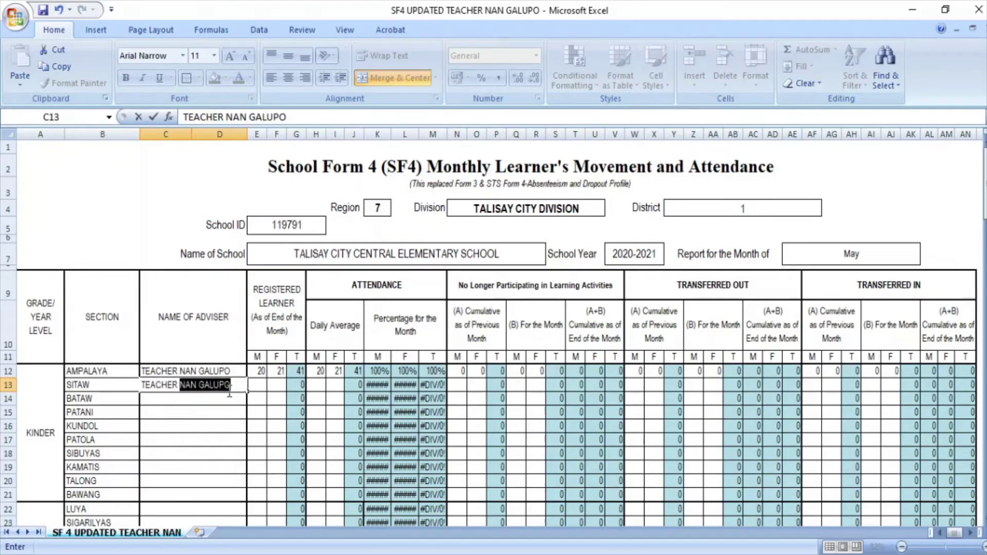
type("BACUS")
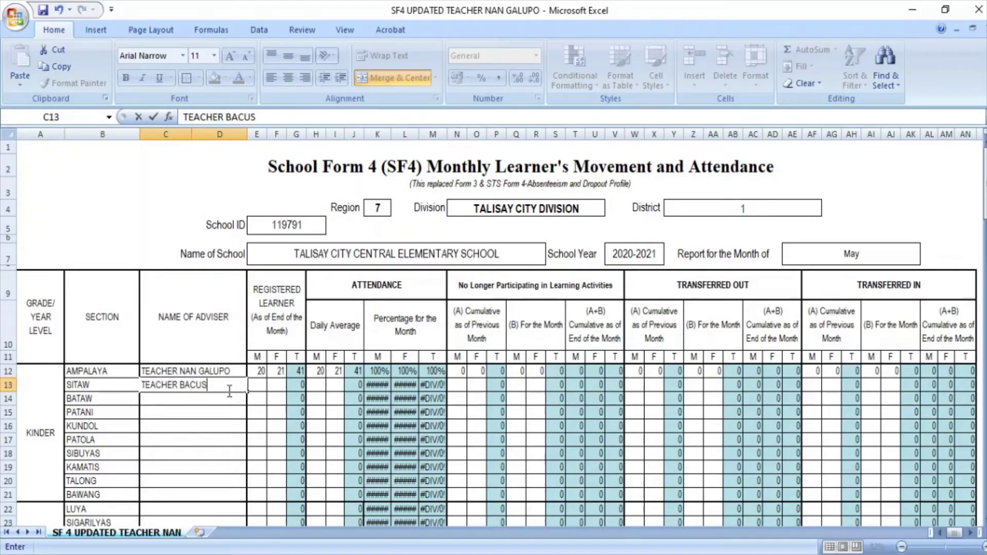
key("Tab")
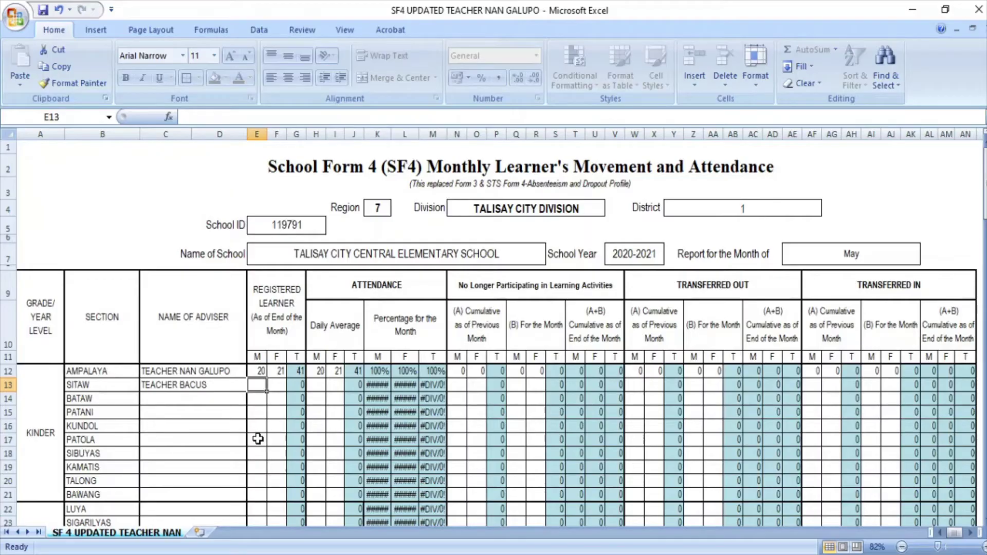
type("18")
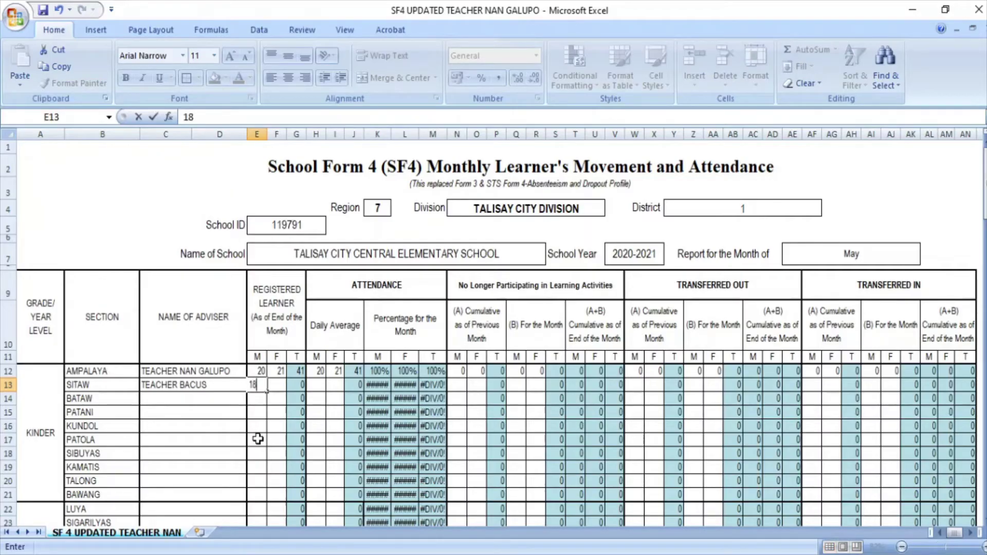
key("Tab")
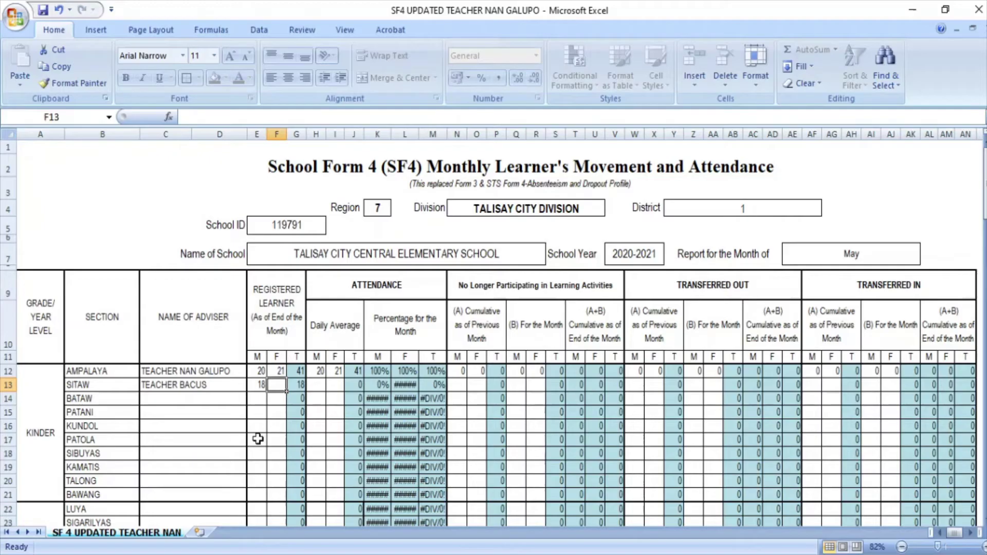
Give SITAW 23 registered females and daily averages of 17 male and 23 female
type("23")
key("Tab")
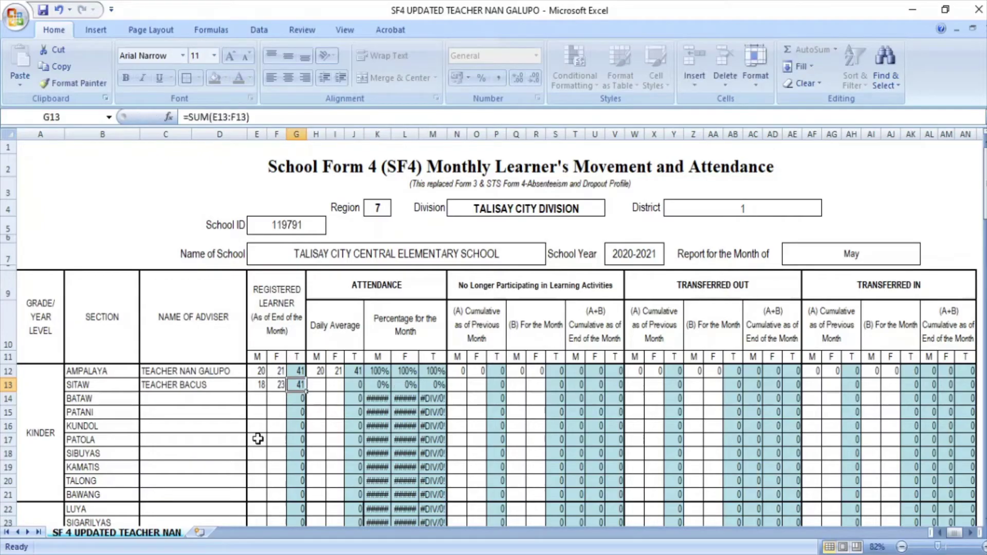
key("Tab")
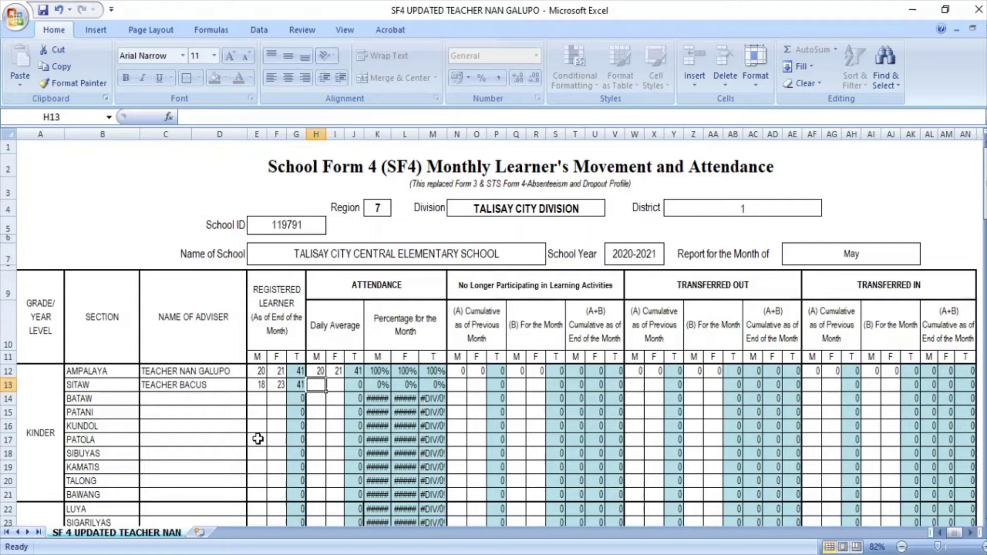
type("17")
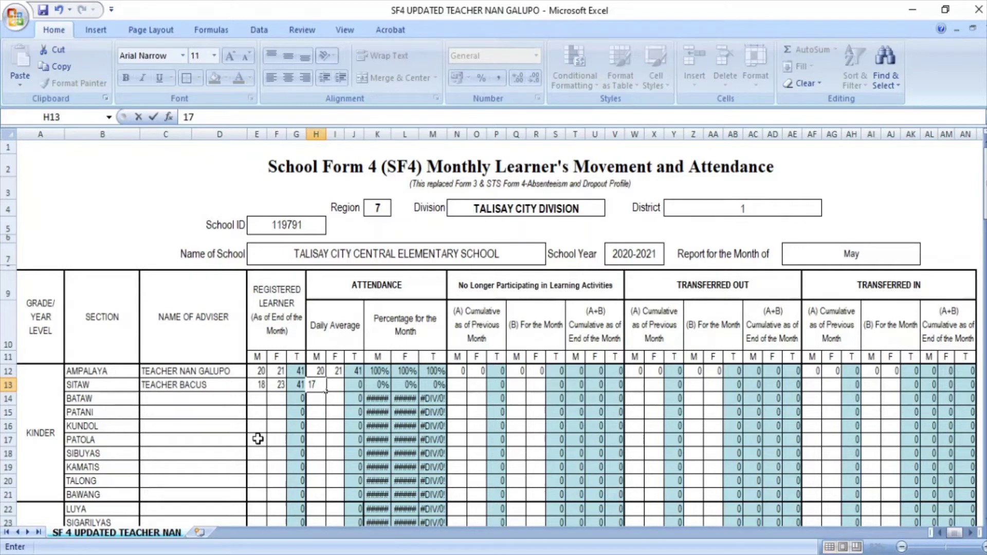
key("Tab")
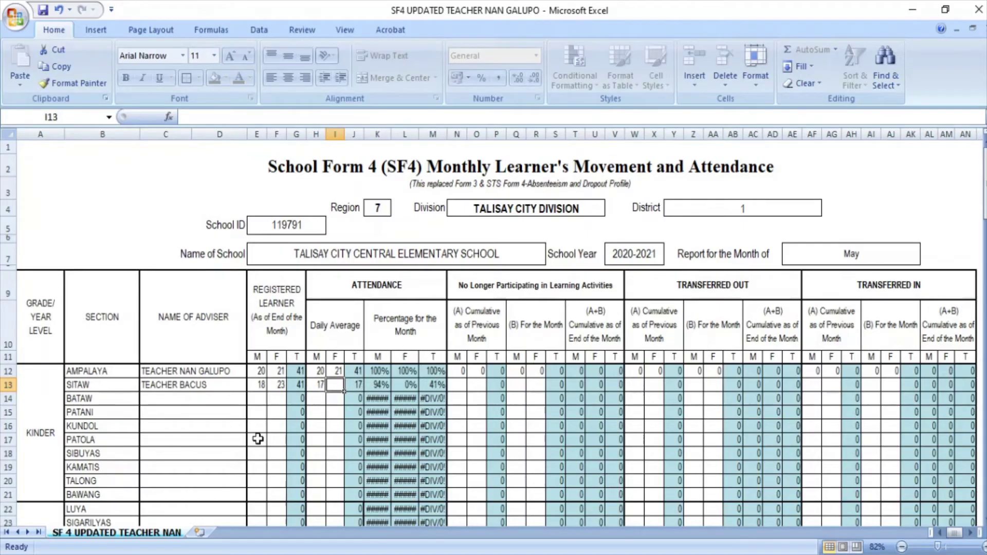
type("23")
key("Tab")
key("Tab")
key("Tab")
key("Tab")
key("Tab")
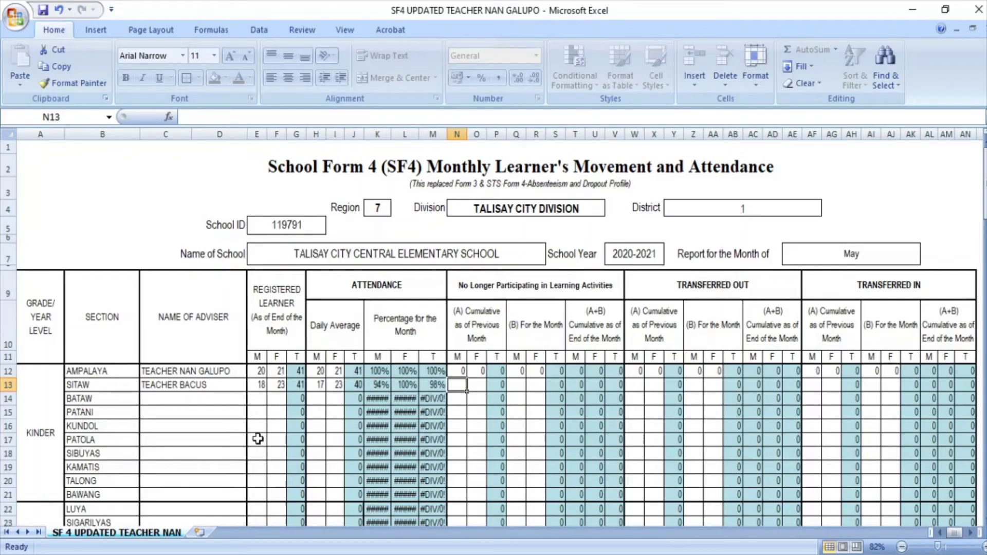
Record SITAW's no-longer-participating counts: 0 previous, and 1 male, 0 female this month
type("0")
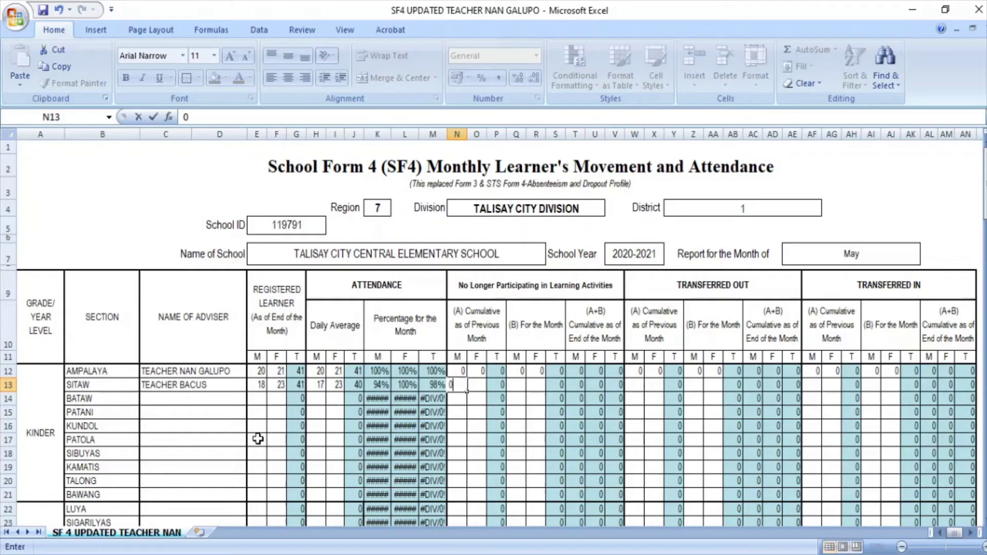
key("Tab")
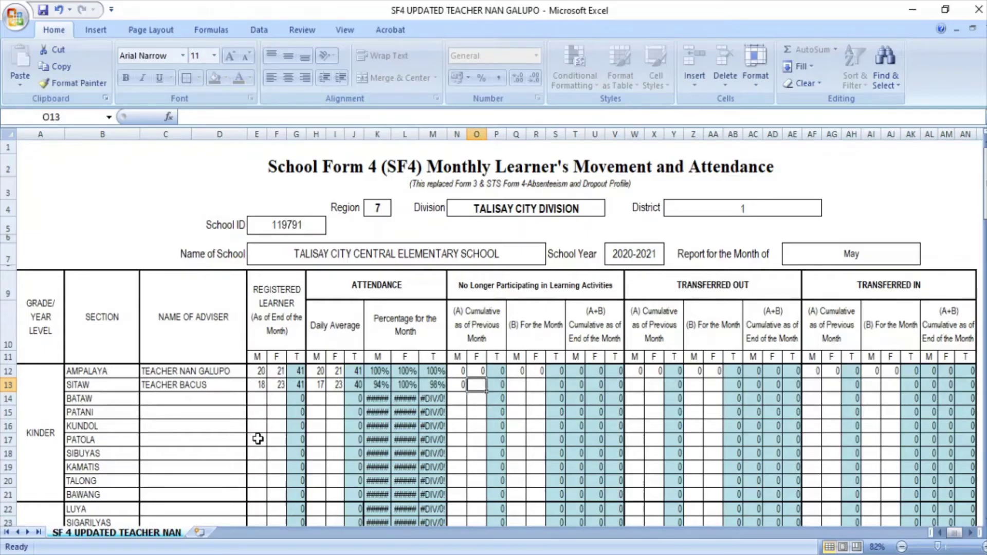
type("0")
key("Tab")
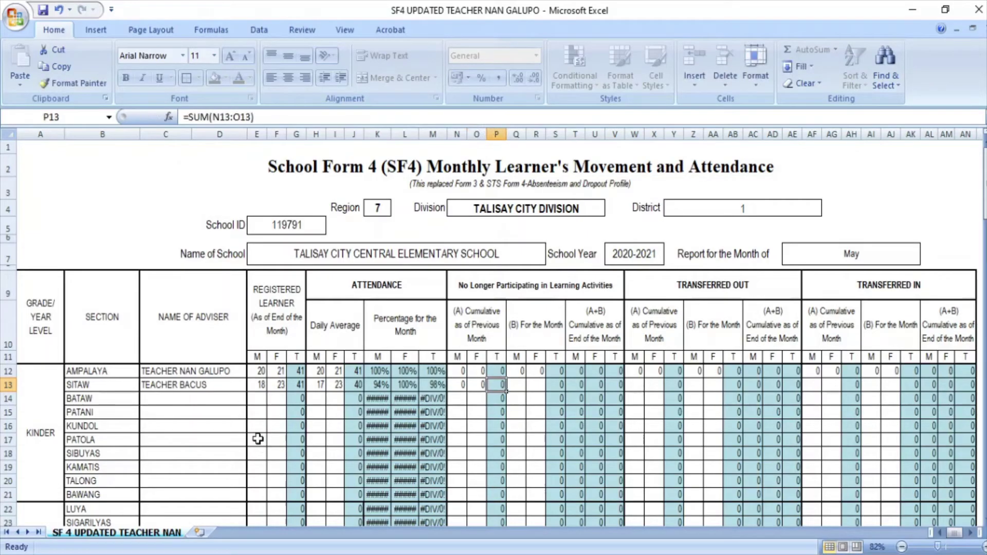
key("Tab")
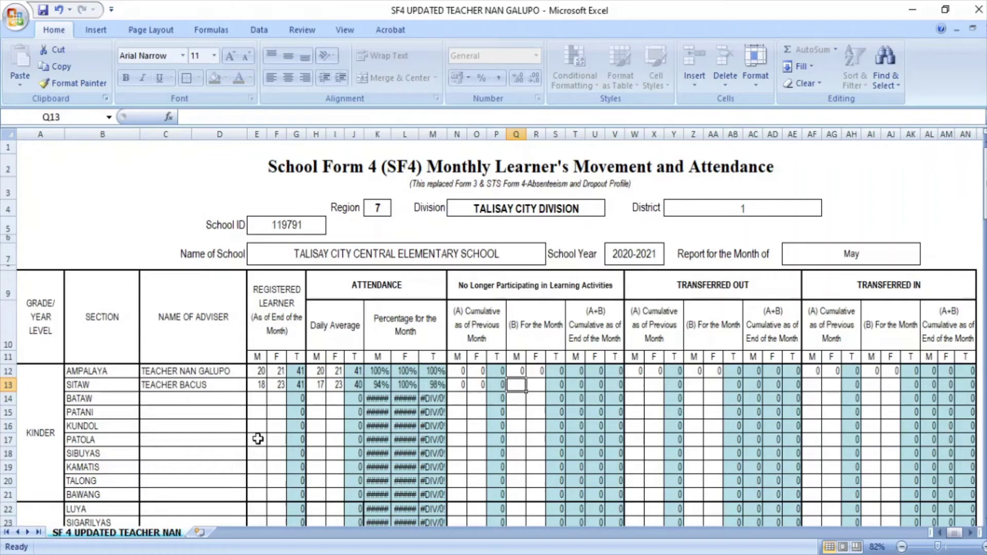
type("1")
key("Tab")
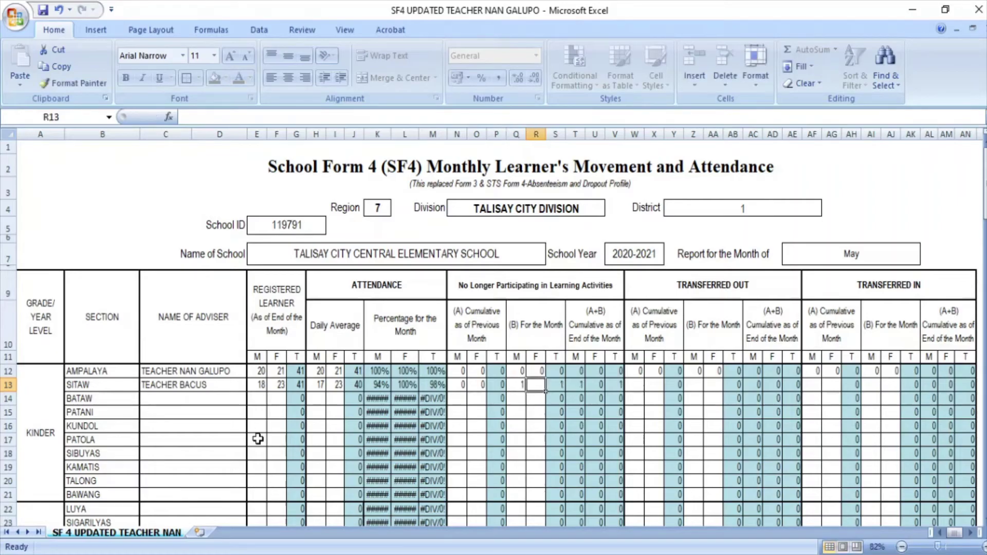
type("0")
key("Tab")
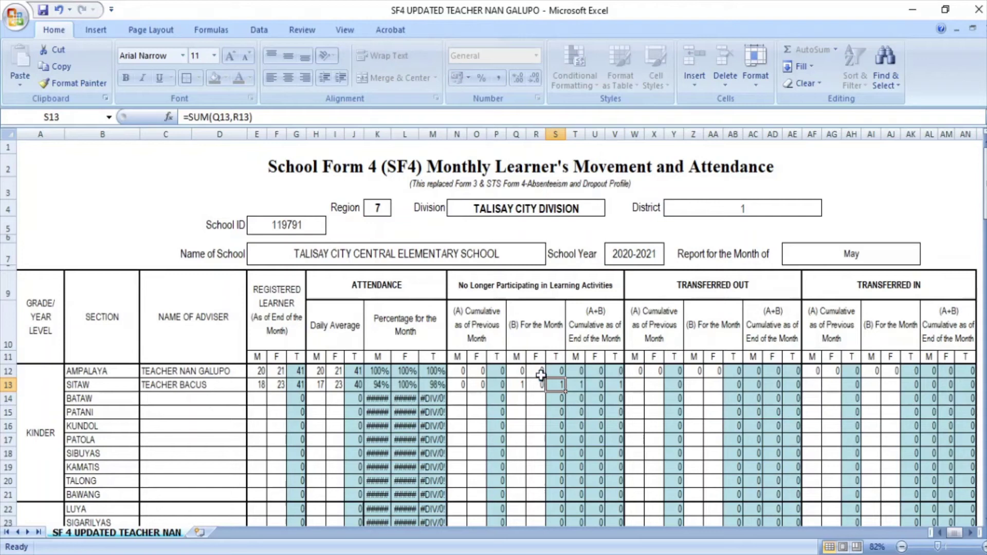
key("Tab")
key("Tab")
key("Tab")
key("Tab")
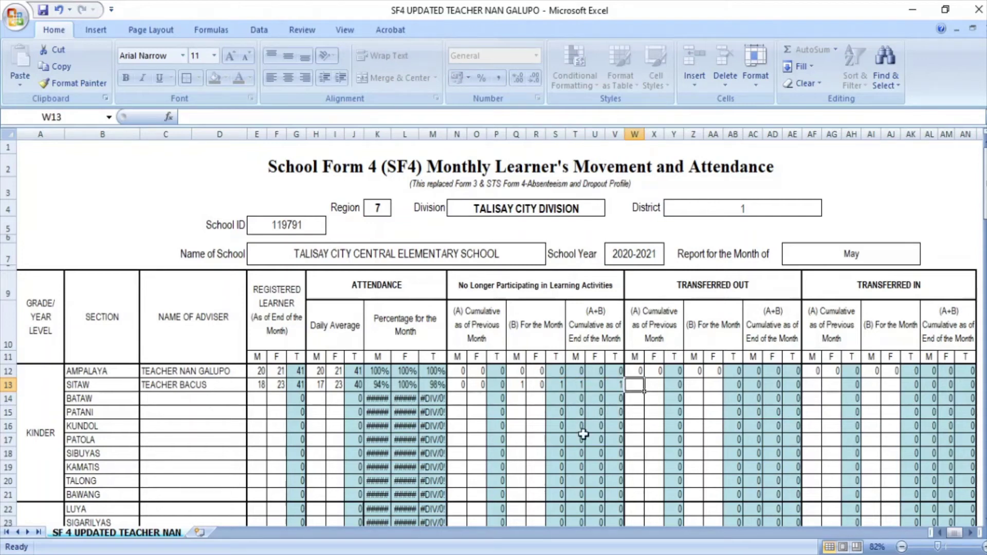
Enter 0 in every transferred-out and transferred-in cell of row 13, skipping total columns
type("0")
key("Tab")
type("0")
key("Tab")
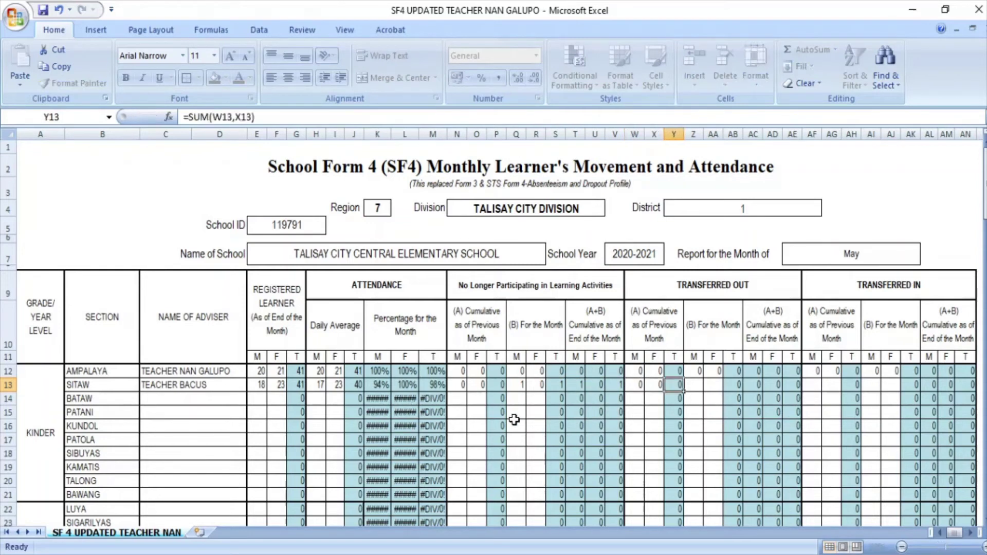
key("Tab")
type("0")
key("Tab")
type("0")
key("Tab")
key("Tab")
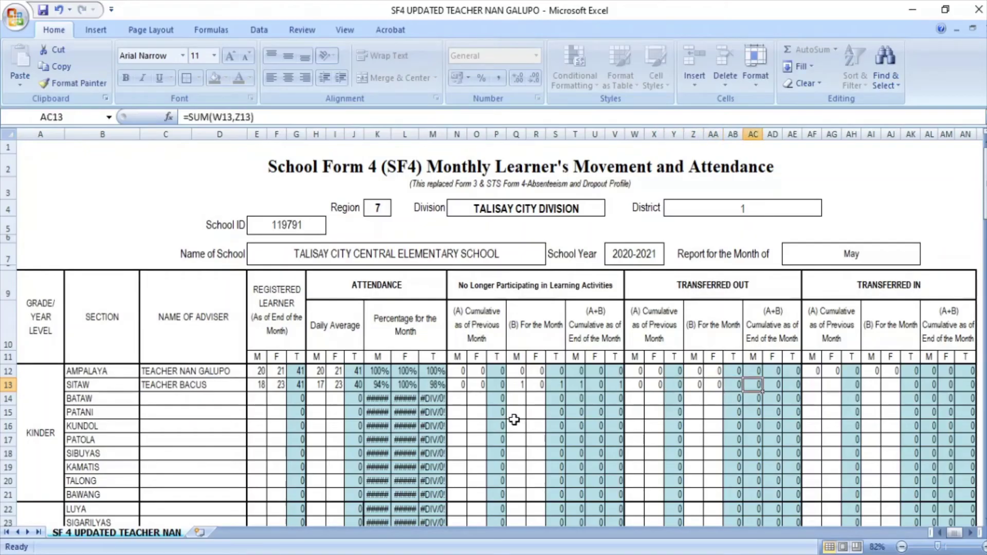
key("Tab")
key("Tab")
key("Tab")
type("0")
key("Tab")
type("0")
key("Tab")
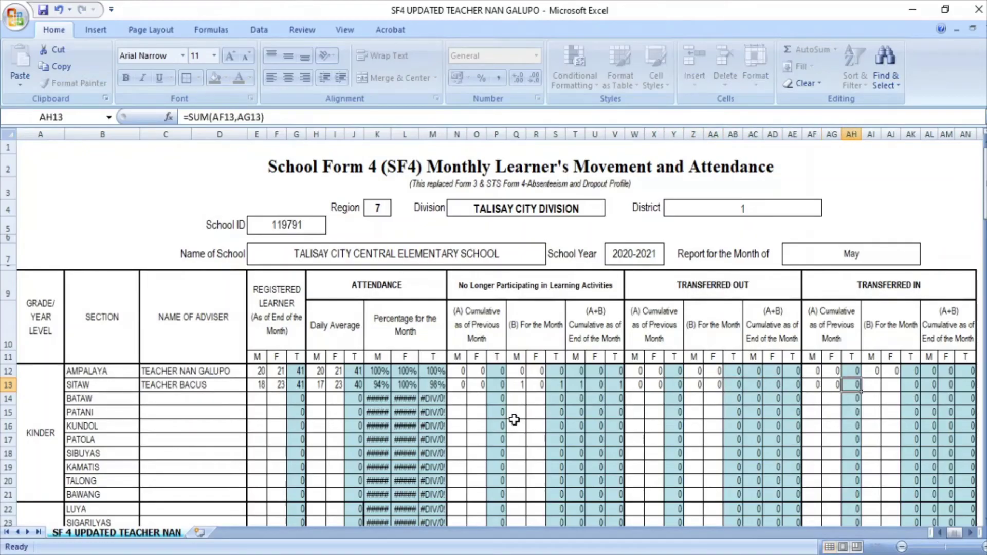
key("Tab")
type("0")
key("Tab")
type("0")
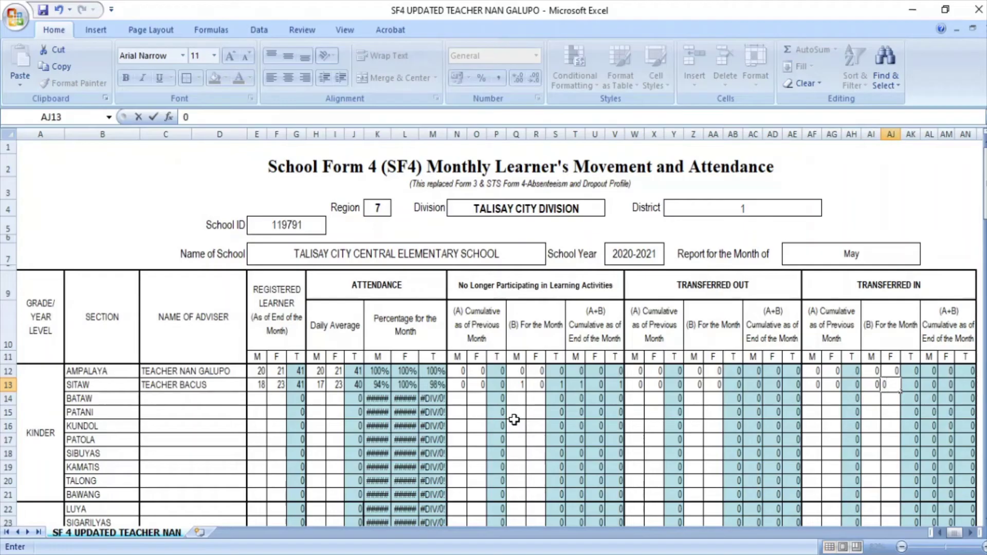
key("Down")
key("Left")
key("Left")
key("Left")
key("Left")
key("Left")
key("Left")
key("Left")
key("Left")
key("Left")
key("Left")
key("Left")
key("Left")
key("Left")
key("Left")
key("Left")
key("Left")
key("Left")
key("Left")
key("Left")
key("Left")
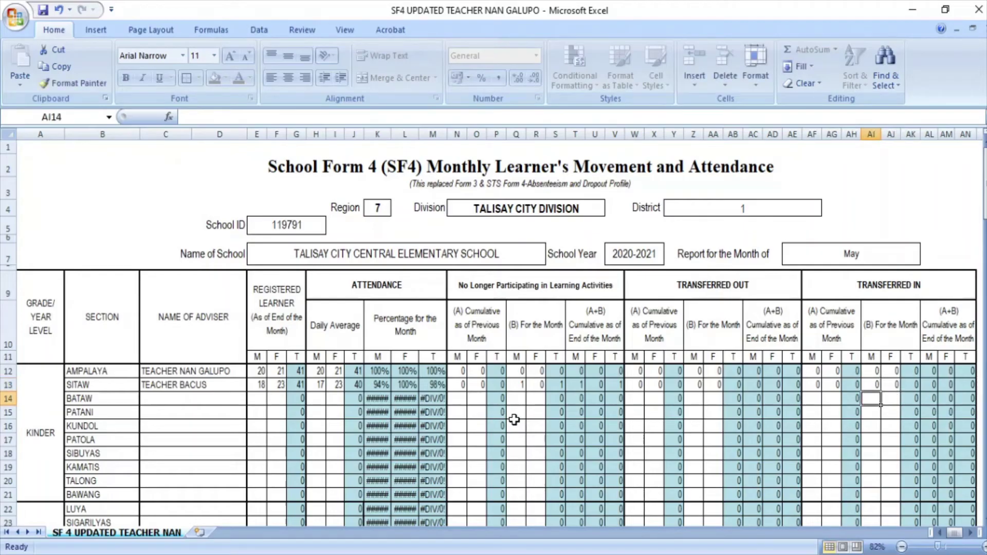
Scroll down past the Grade 1–6 sections to the ELEMENTARY summary table
key("Left")
key("Left")
key("Left")
key("Left")
key("Left")
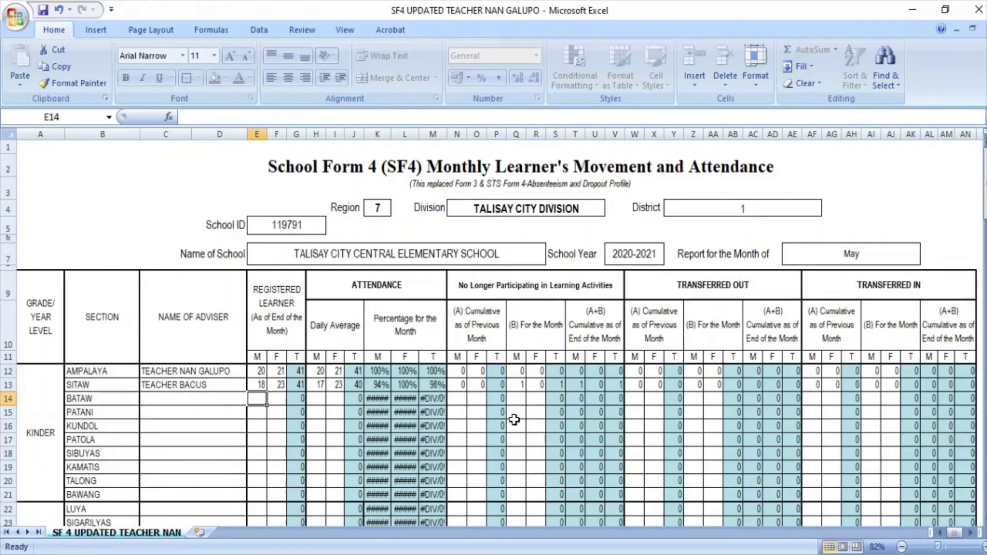
key("Down")
key("Down")
key("Down")
key("Down")
key("Down")
key("Down")
key("Down")
key("Down")
key("Down")
key("Down")
key("Down")
key("Down")
key("Down")
key("Down")
key("Down")
key("Down")
key("Down")
key("Down")
key("Down")
key("Down")
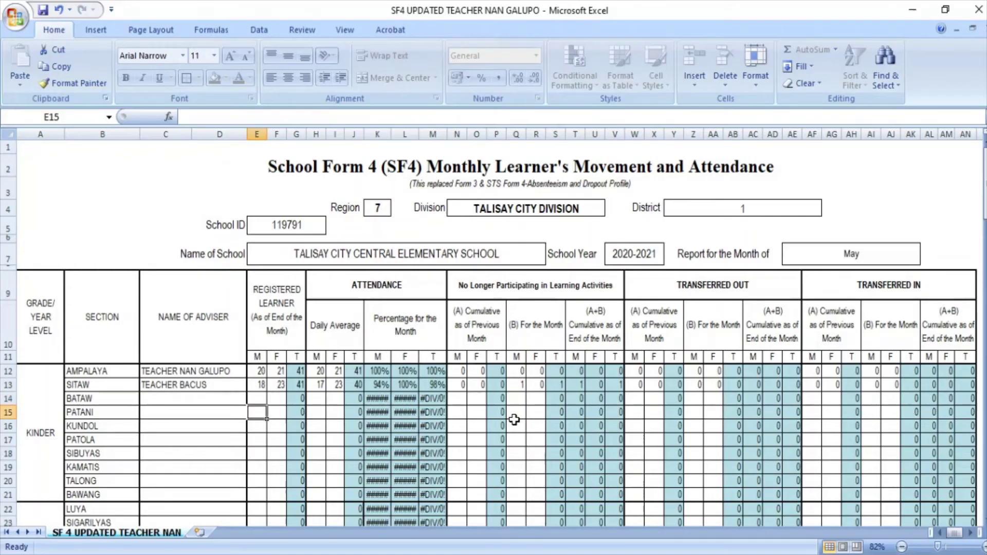
key("Down")
key("Down")
key("Down")
key("Down")
key("Down")
key("Down")
key("Down")
key("Down")
key("Down")
key("Down")
key("Down")
key("Down")
key("Down")
key("Down")
key("Down")
key("Down")
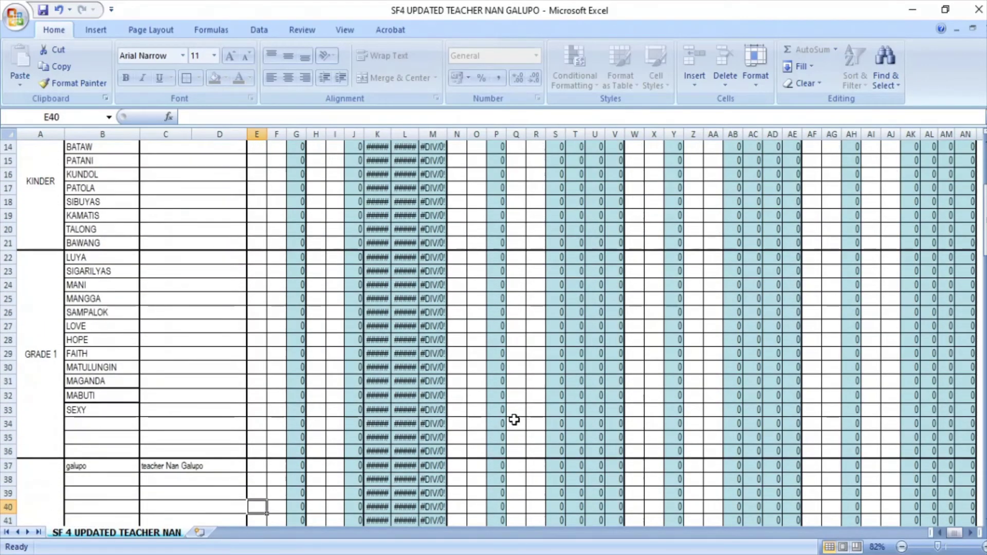
key("Down")
key("Down")
key("Down")
key("Down")
key("Down")
key("Down")
key("Down")
key("Down")
key("Down")
key("Down")
key("Down")
key("Down")
key("Down")
key("Down")
key("Down")
key("Down")
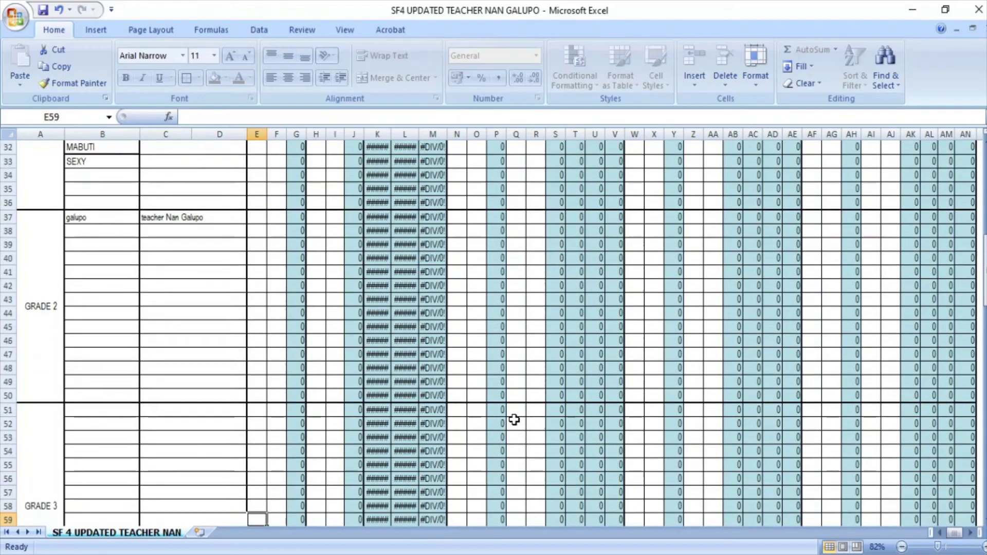
key("Down")
key("Down")
key("Down")
key("Down")
key("Down")
key("Down")
key("Down")
key("Down")
key("Down")
key("Down")
key("Down")
key("Down")
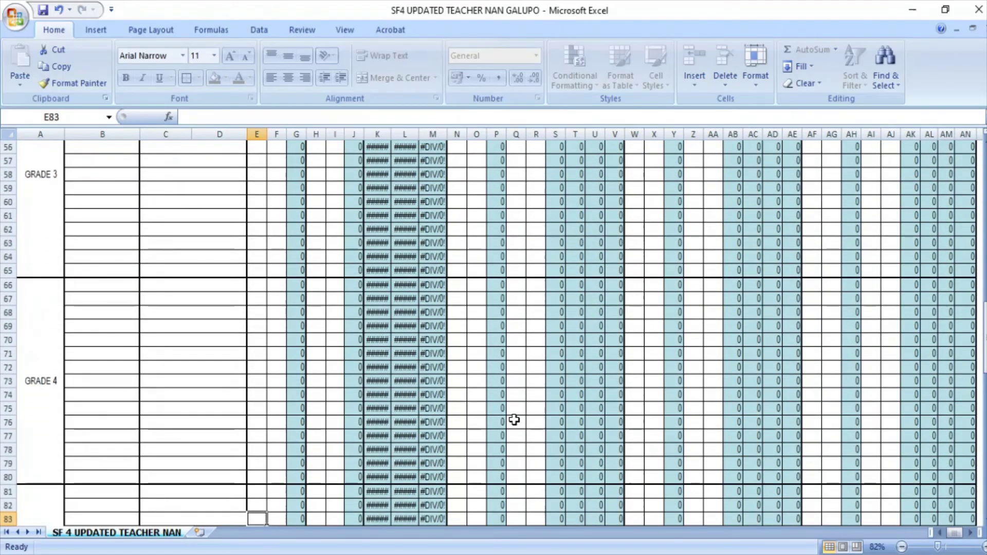
key("Down")
key("Down")
key("Down")
key("Down")
key("Down")
key("Down")
key("Down")
key("Down")
key("Down")
key("Down")
key("Down")
key("Down")
key("Down")
key("Down")
key("Down")
key("Down")
key("Down")
key("Down")
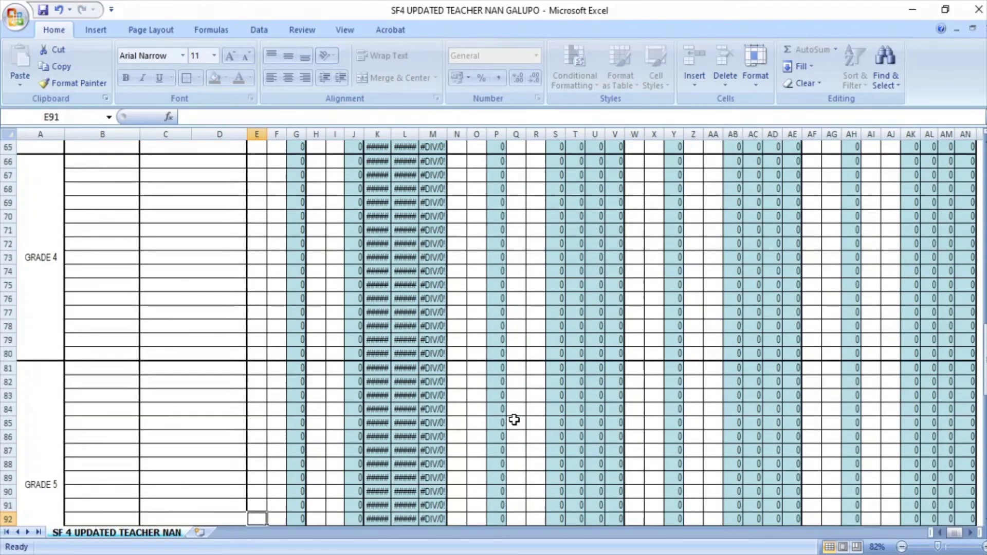
key("Down")
key("Down")
key("Down")
key("Down")
key("Down")
key("Down")
key("Down")
key("Down")
key("Down")
key("Down")
key("Down")
key("Down")
key("Down")
key("Down")
key("Down")
key("Down")
key("Down")
key("Down")
key("Down")
key("Down")
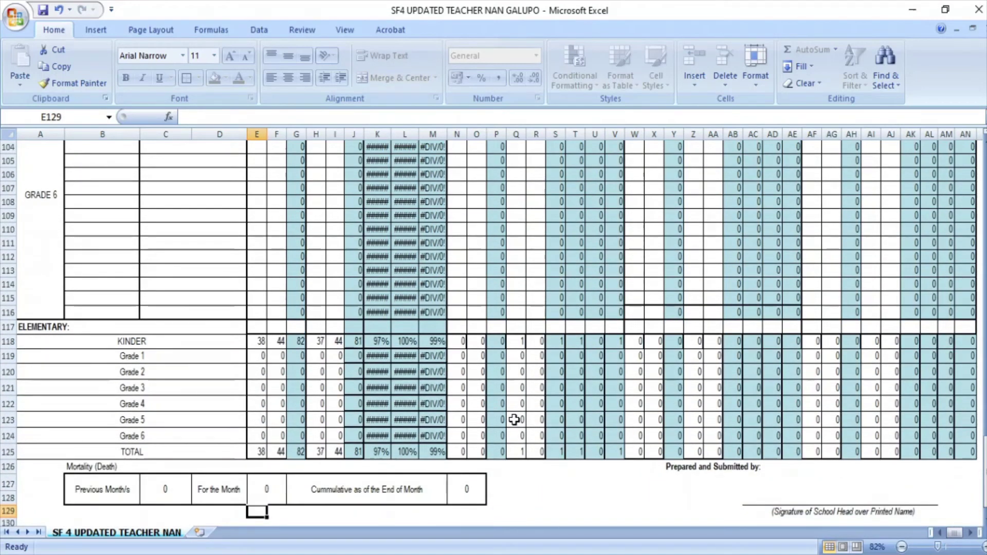
key("Up")
key("Up")
key("Up")
key("Up")
key("Up")
key("Up")
key("Up")
key("Up")
key("Up")
key("Up")
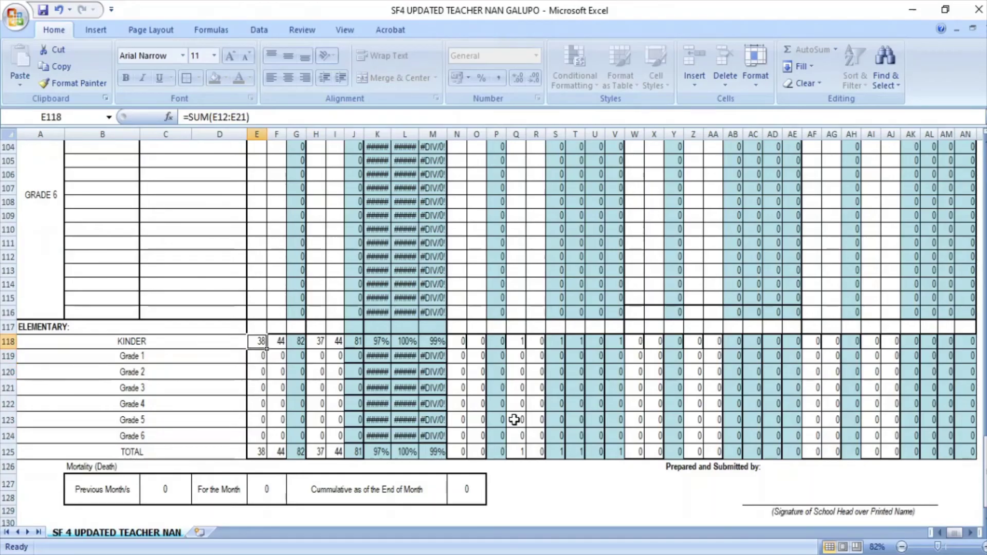
key("Right")
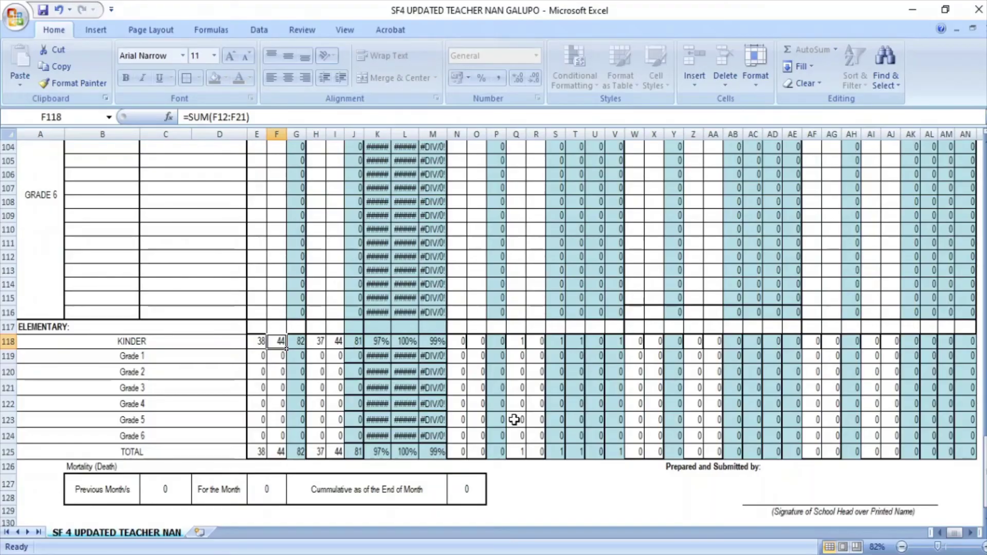
key("Left")
key("Down")
key("Down")
key("Up")
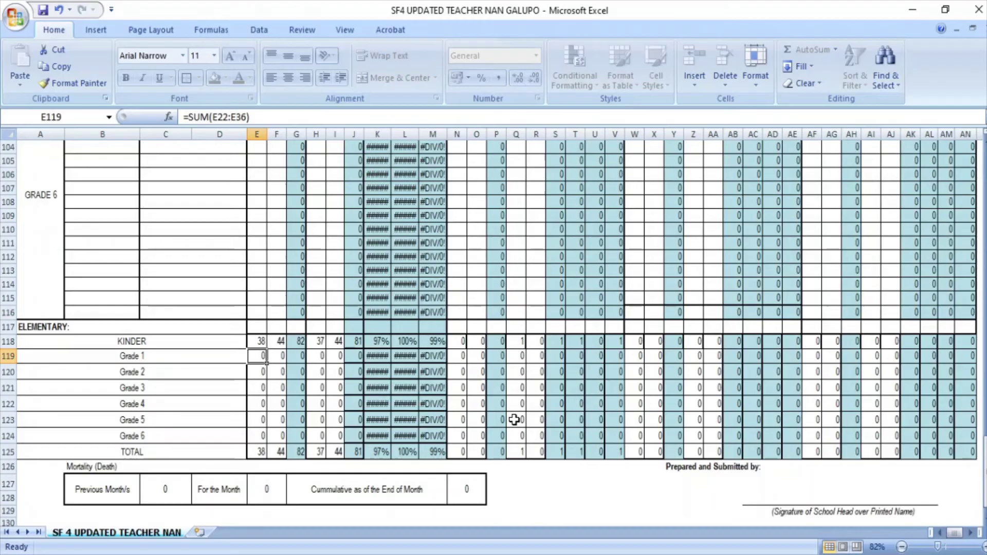
key("Down")
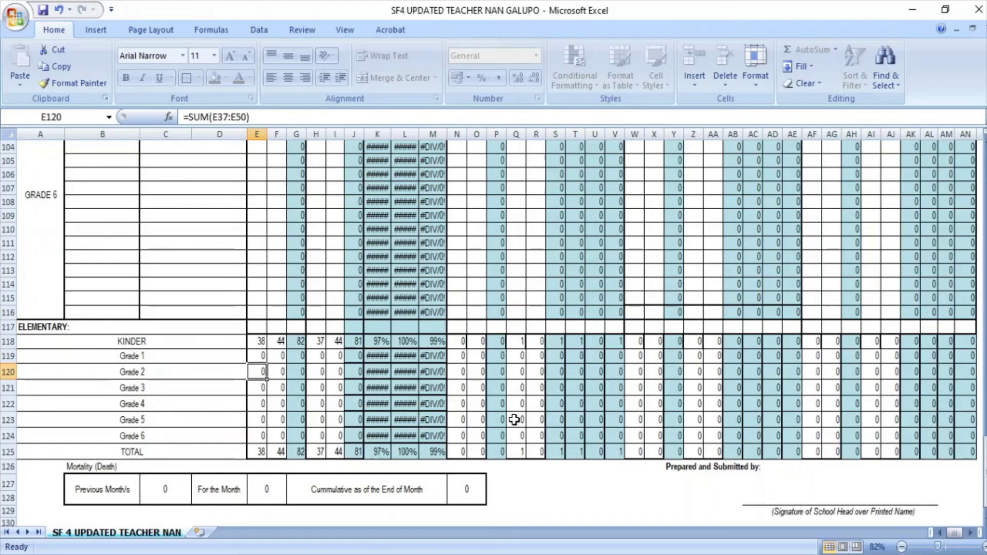
key("Down")
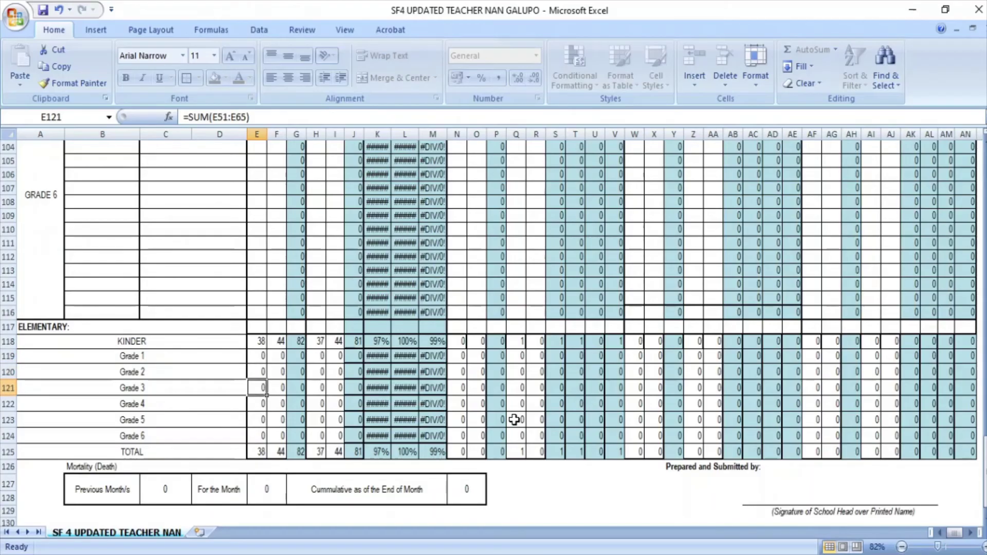
key("Down")
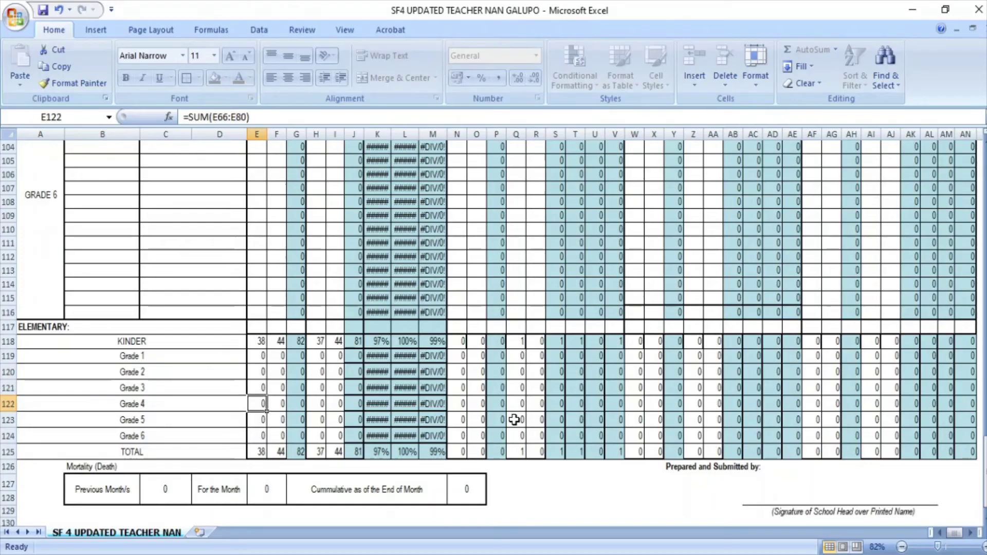
key("Down")
key("Down")
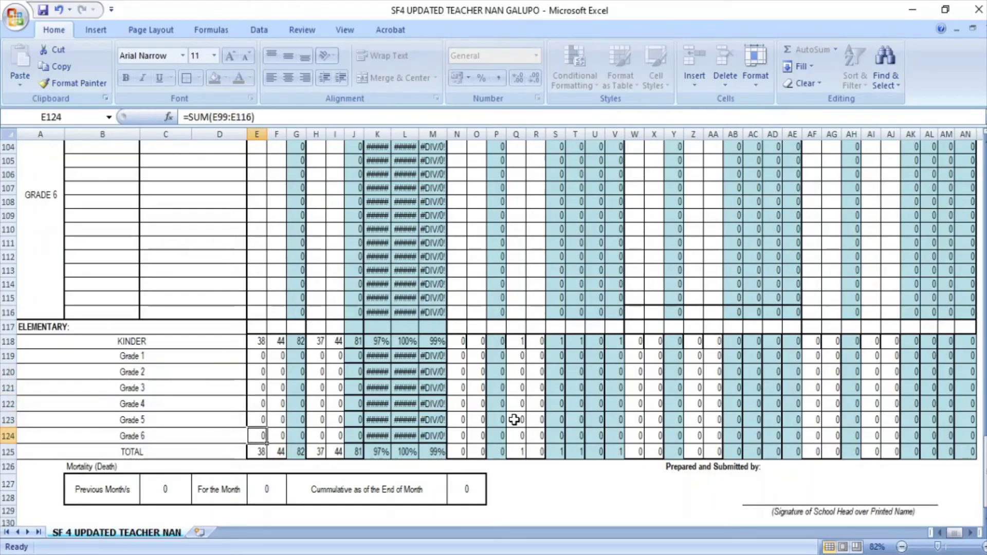
key("Down")
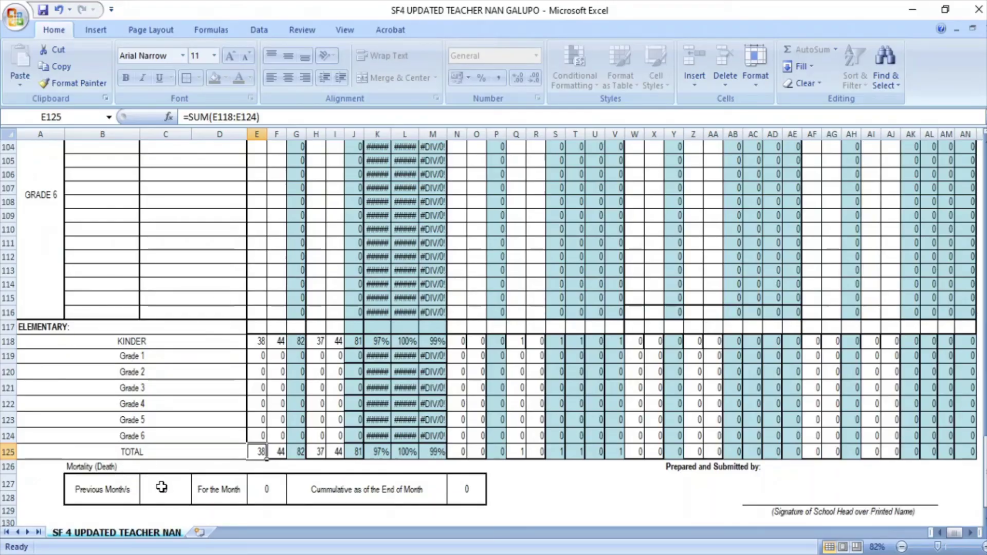
left_click(173, 487)
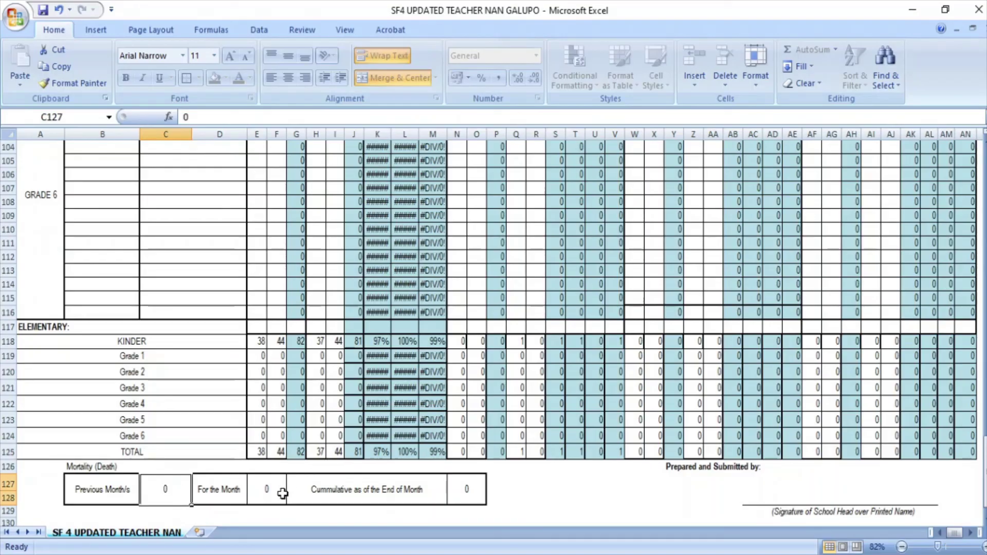
left_click(271, 489)
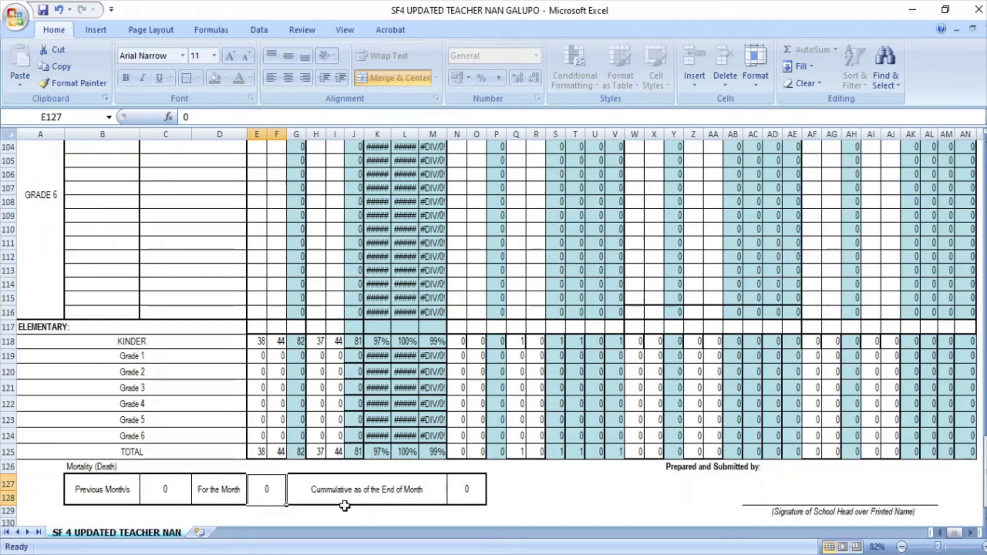
left_click(469, 491)
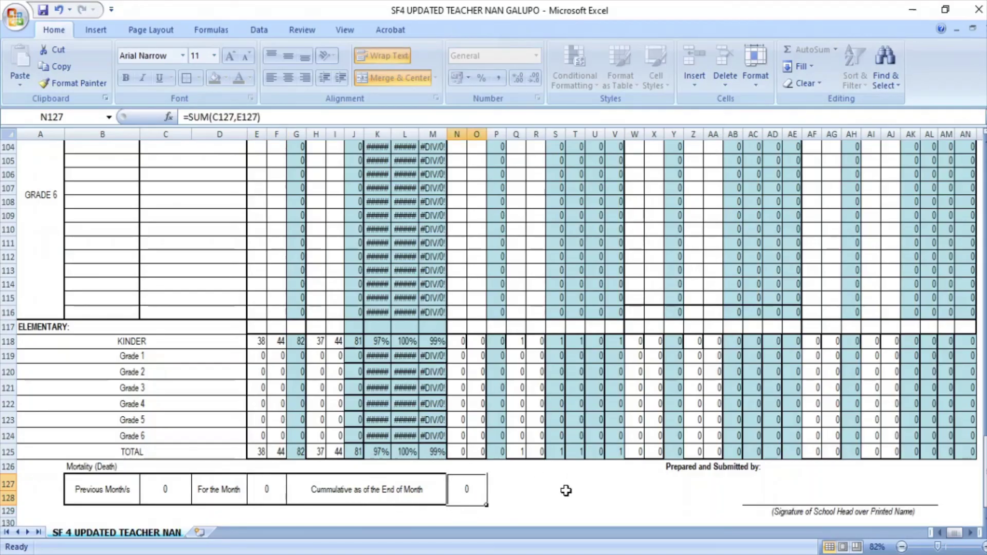
left_click(753, 498)
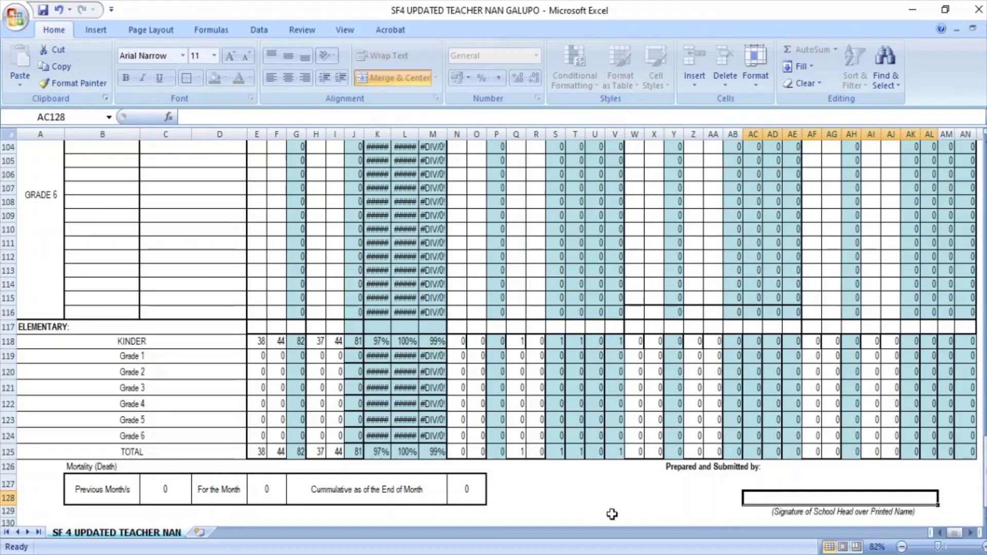